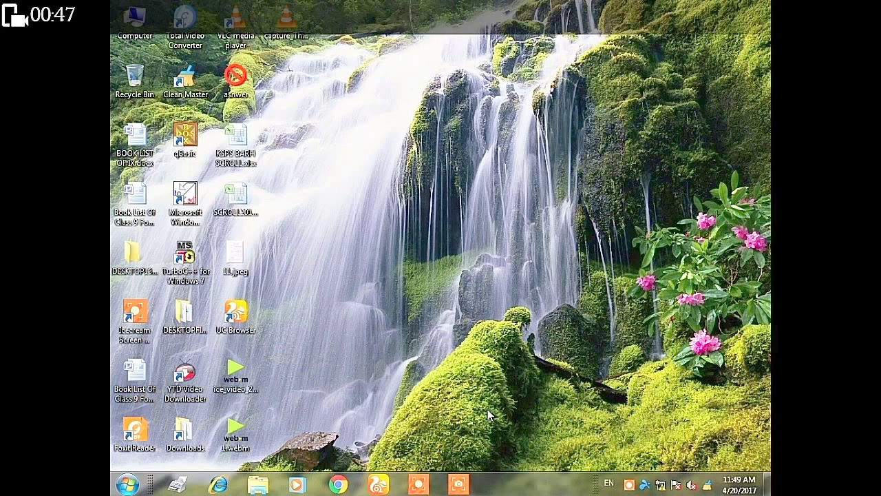
- Open Computer Management through the Manage command of the desktop Computer icon
click(638, 321)
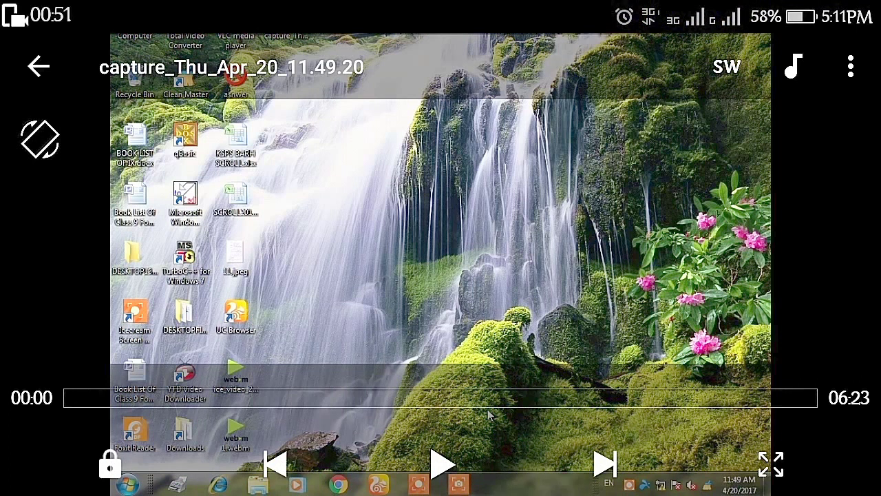
click(441, 464)
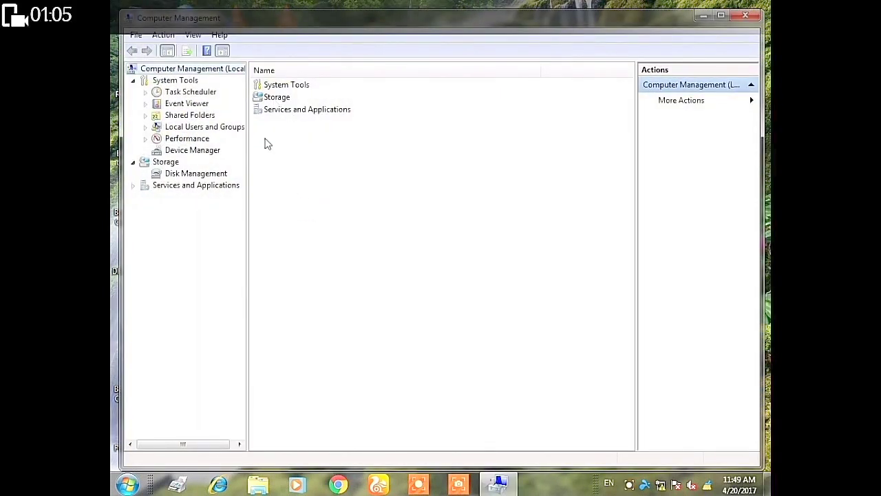
- Open Disk Management, compare with the Computer drive list, and bring up SOFT (E:)'s options
double_click(270, 100)
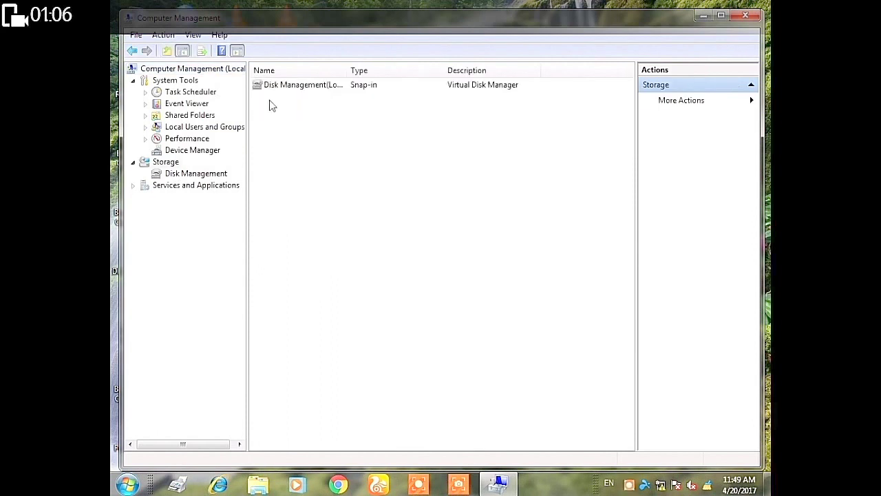
double_click(303, 86)
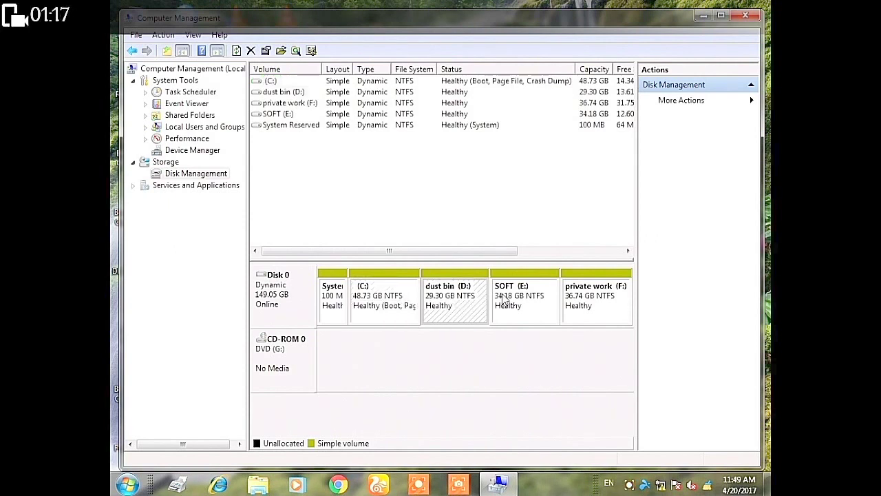
click(703, 16)
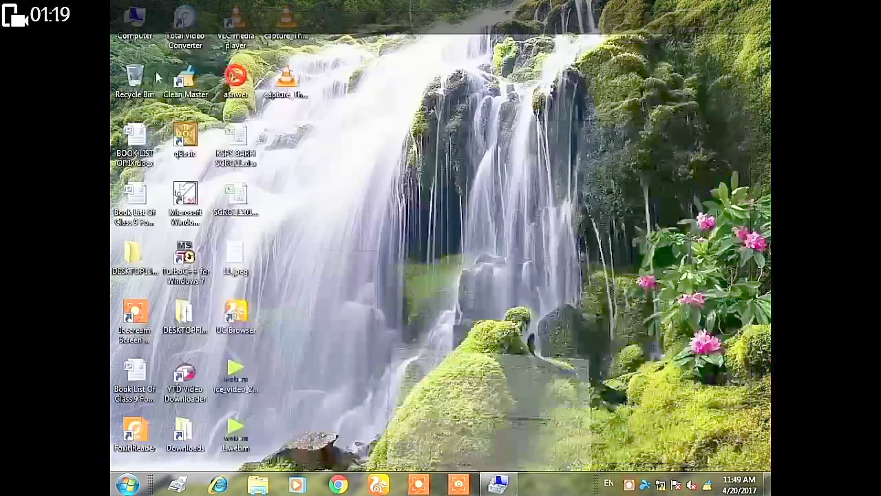
double_click(134, 20)
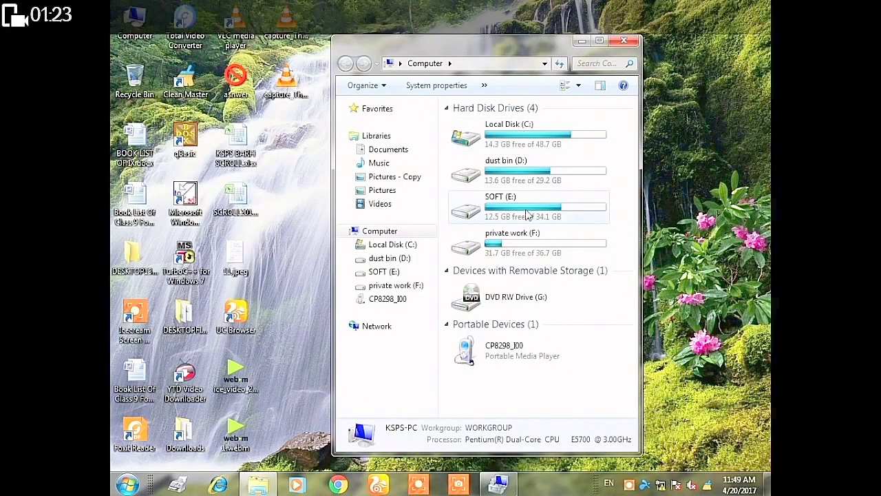
click(498, 485)
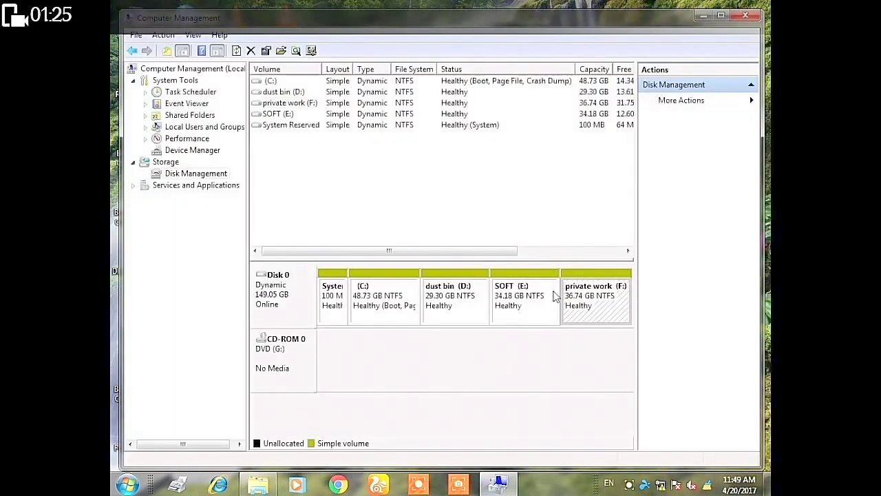
click(516, 308)
right_click(517, 308)
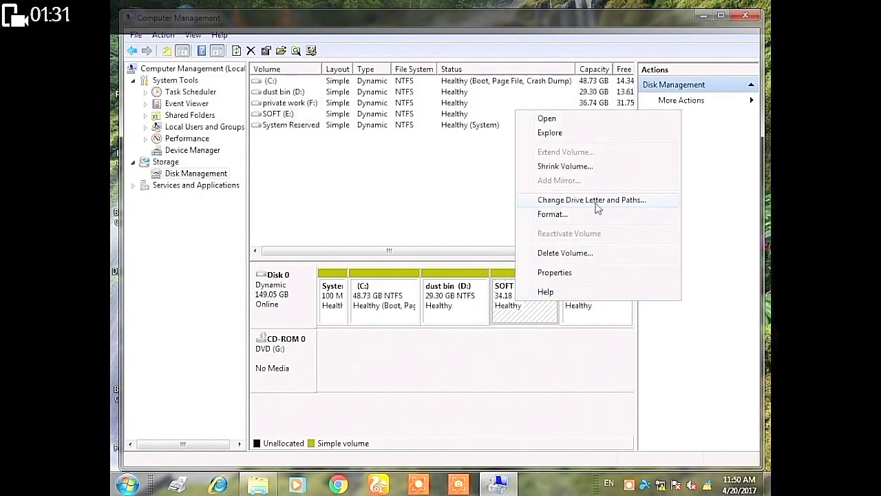
- Remove the E: drive letter from the SOFT partition
click(565, 200)
click(462, 281)
click(499, 290)
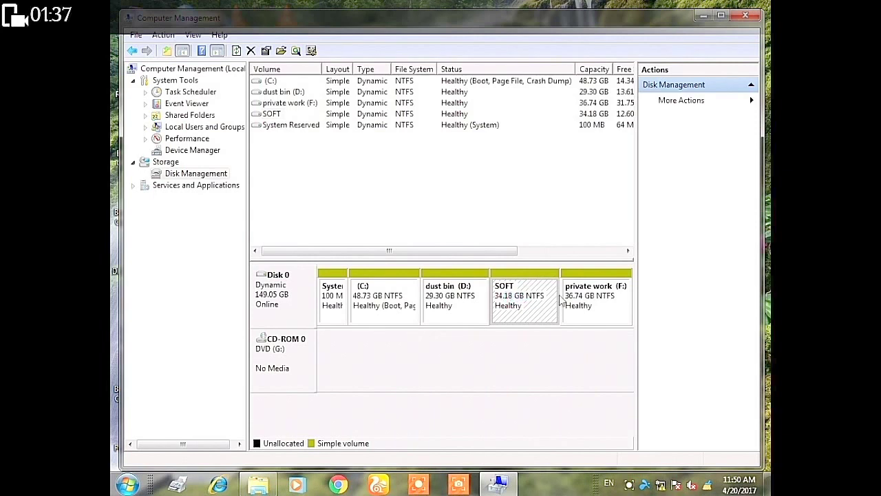
- Check the drive list, then reopen Change Drive Letter and Paths for SOFT
click(702, 17)
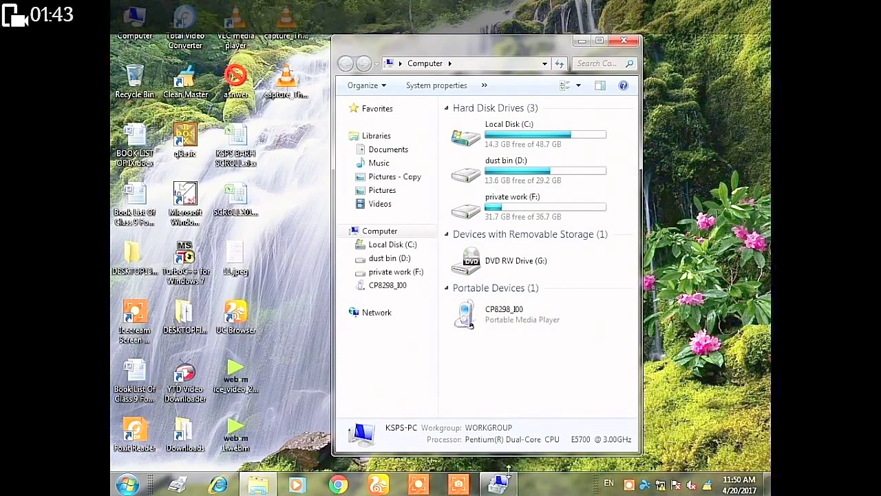
click(506, 487)
right_click(532, 301)
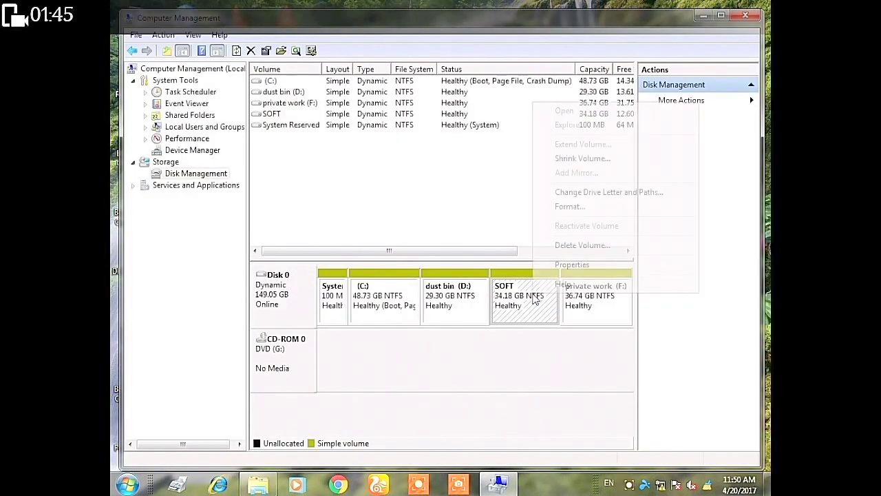
click(590, 192)
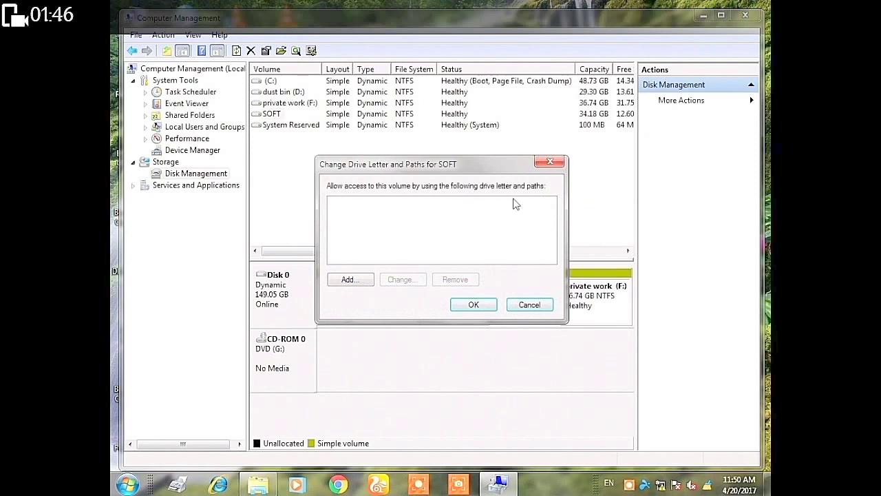
- Assign drive letter E back to the SOFT partition
click(368, 280)
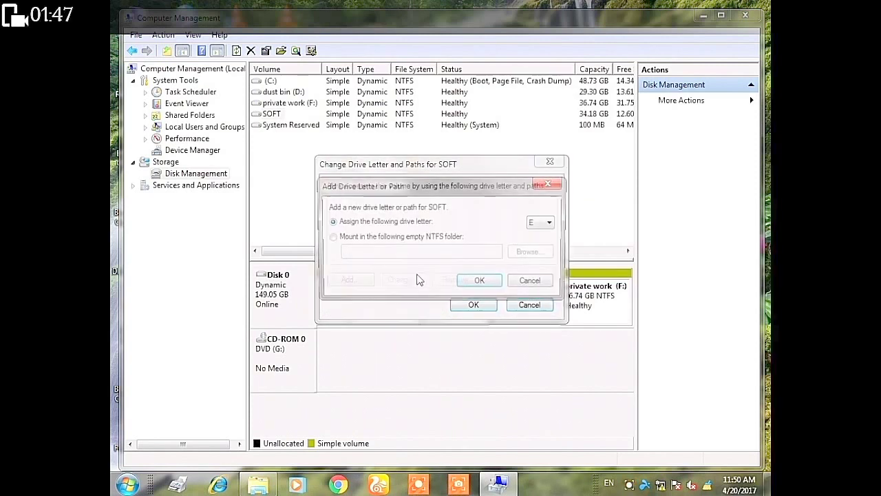
click(543, 228)
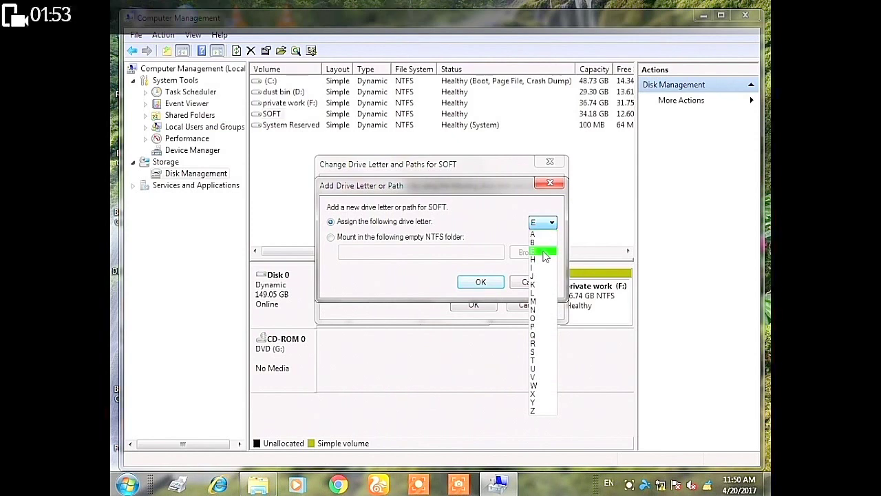
click(544, 253)
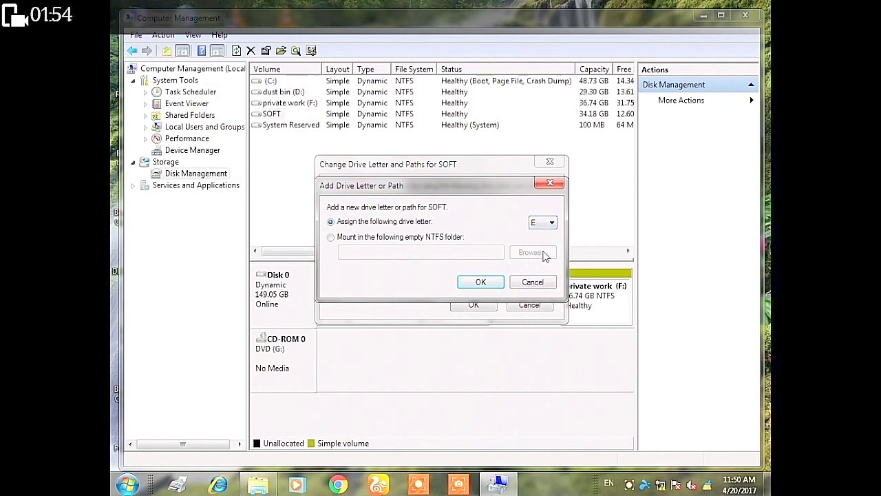
click(482, 281)
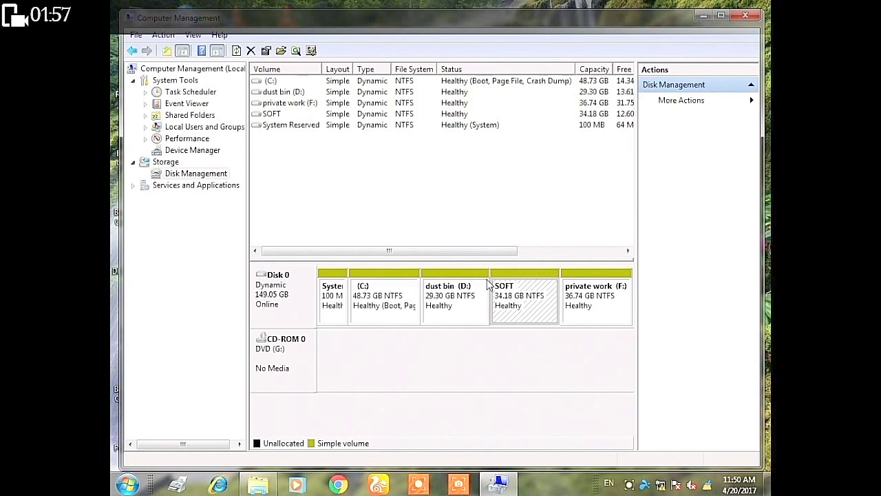
- Close Computer Management and the Computer window, then refresh the desktop
click(702, 16)
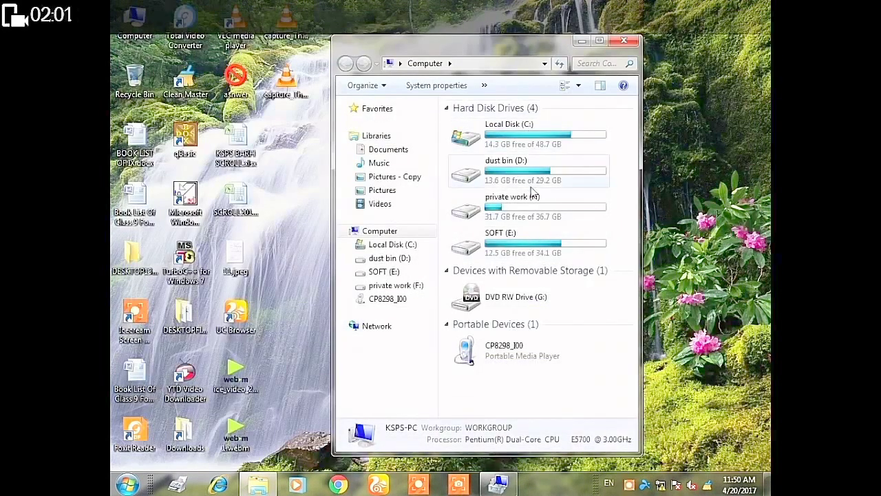
right_click(498, 484)
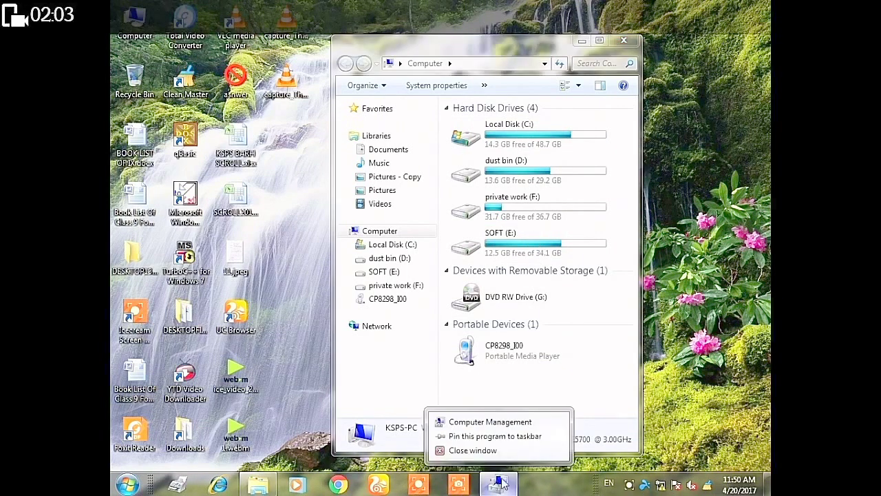
click(499, 451)
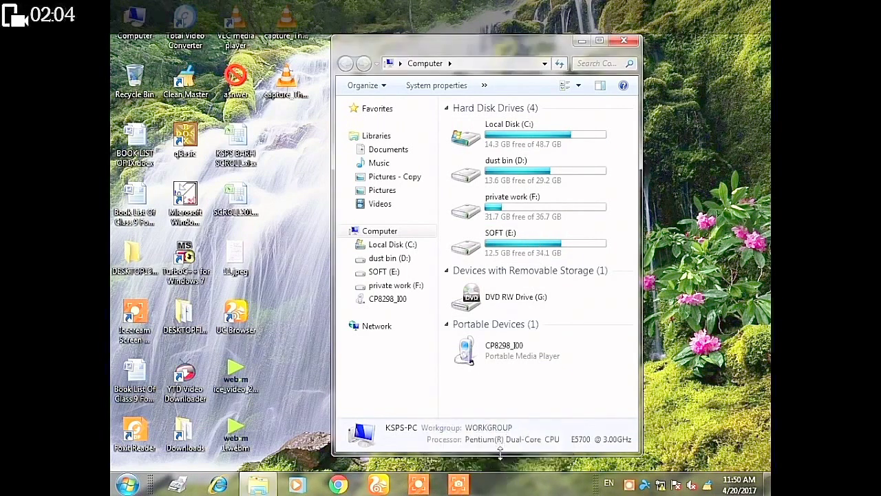
click(624, 43)
right_click(473, 197)
click(497, 234)
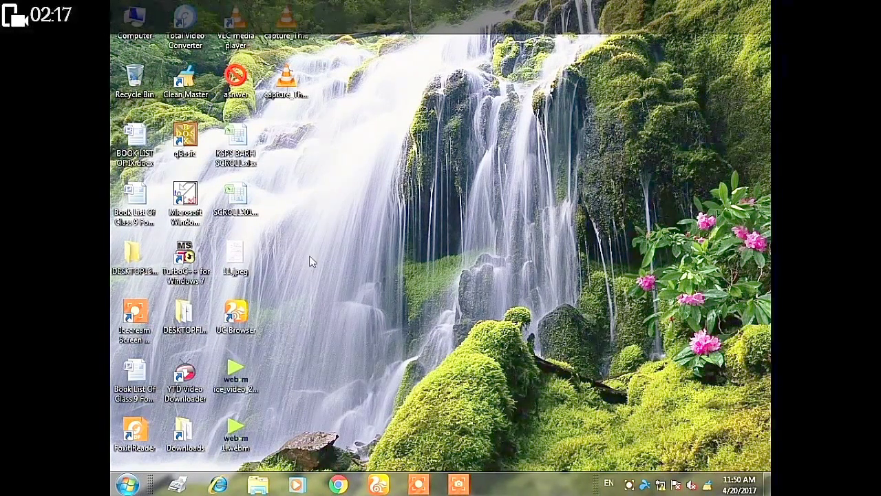
- Create a new desktop folder named SAMIR
right_click(354, 210)
mouse_move(513, 331)
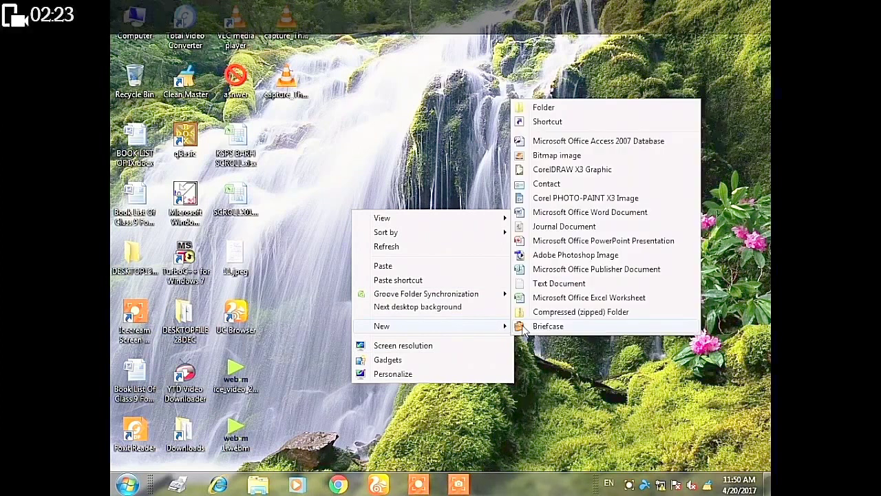
click(553, 110)
text(SAMIR)
key(Return)
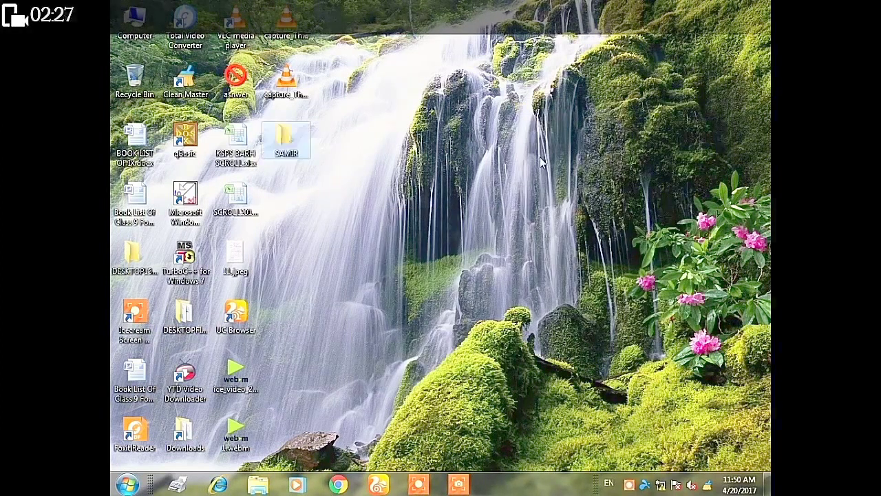
- Enlarge the desktop icons and mark the SAMIR folder as Hidden in its Properties
ctrl+scroll(304, 155, up, 1)
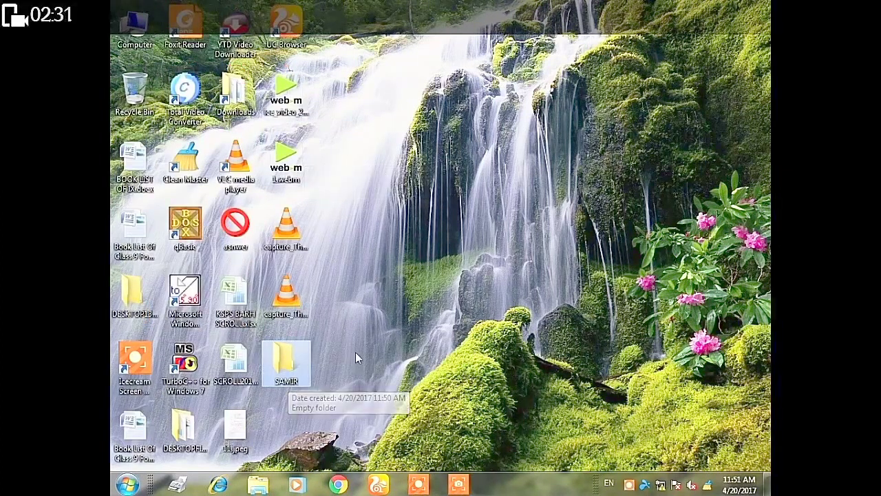
ctrl+scroll(357, 350, up, 1)
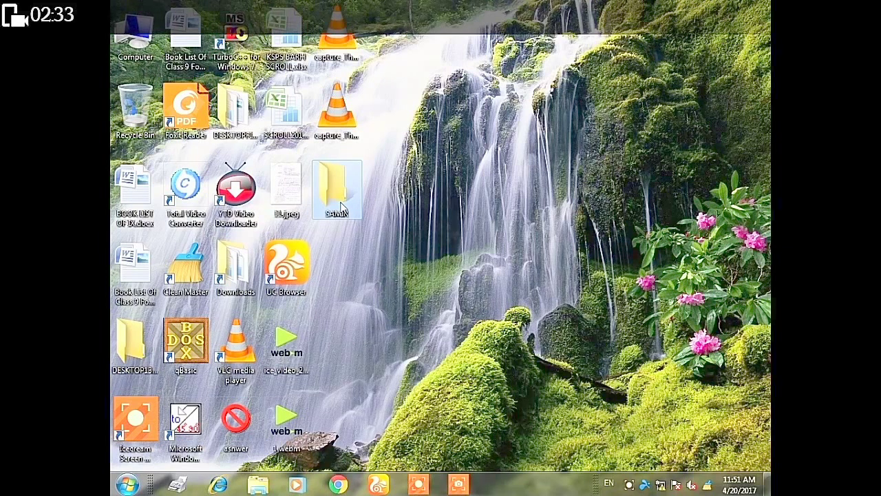
right_click(342, 206)
click(377, 462)
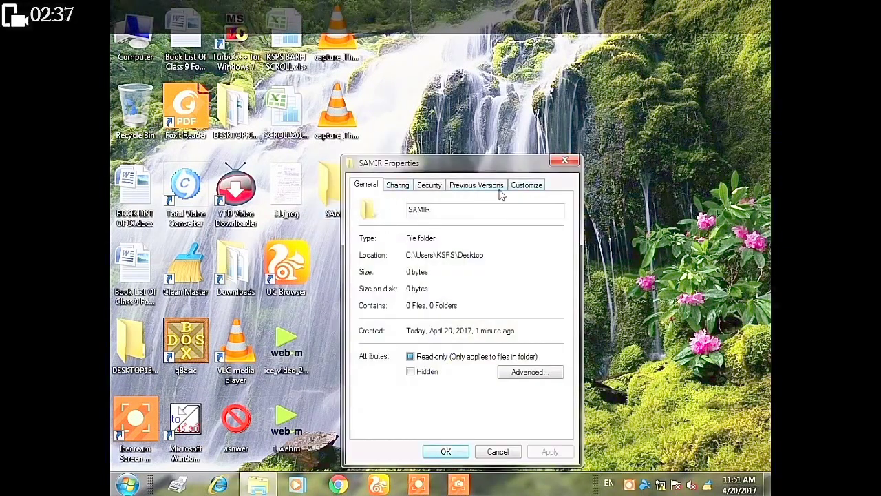
click(551, 451)
click(446, 451)
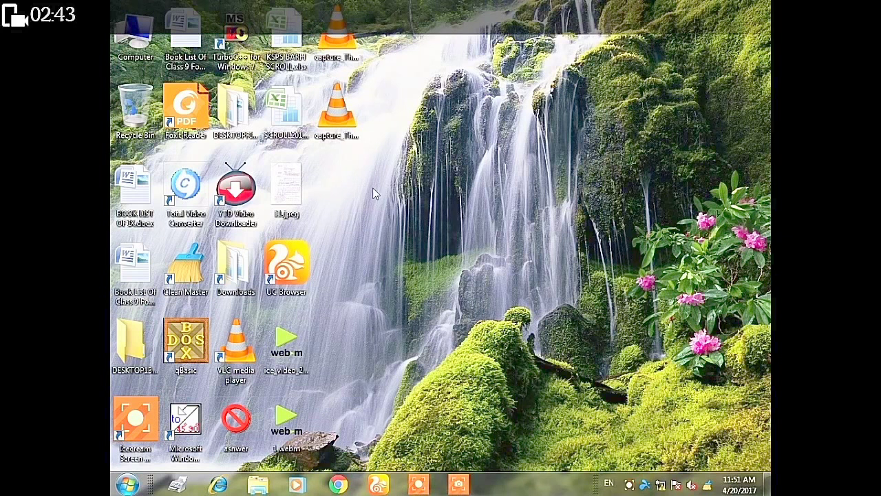
- Open the Computer window and briefly look into the Downloads folder
double_click(135, 34)
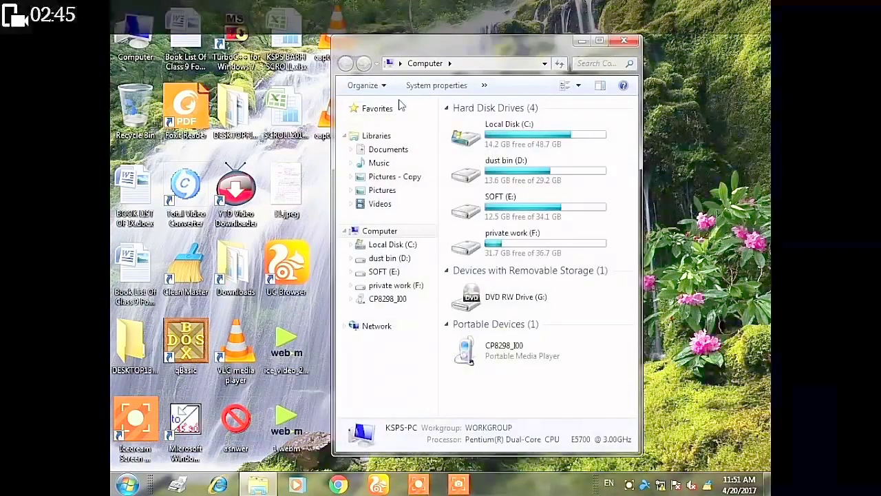
click(386, 88)
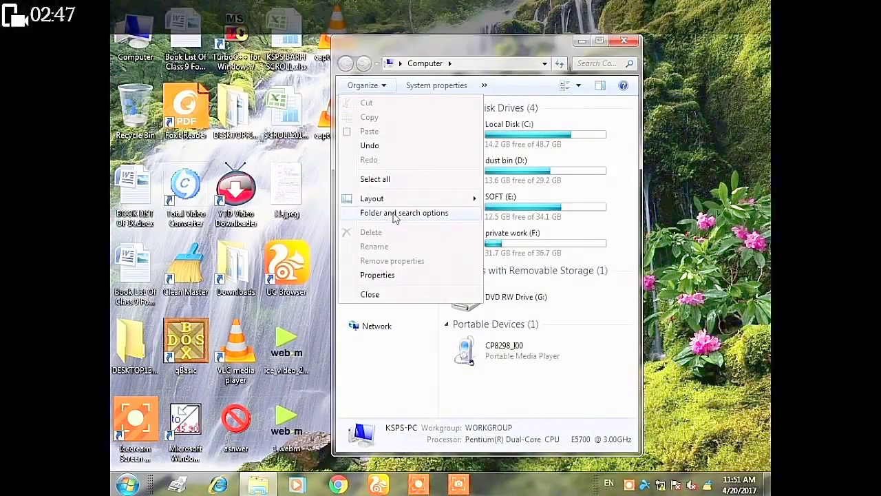
double_click(235, 269)
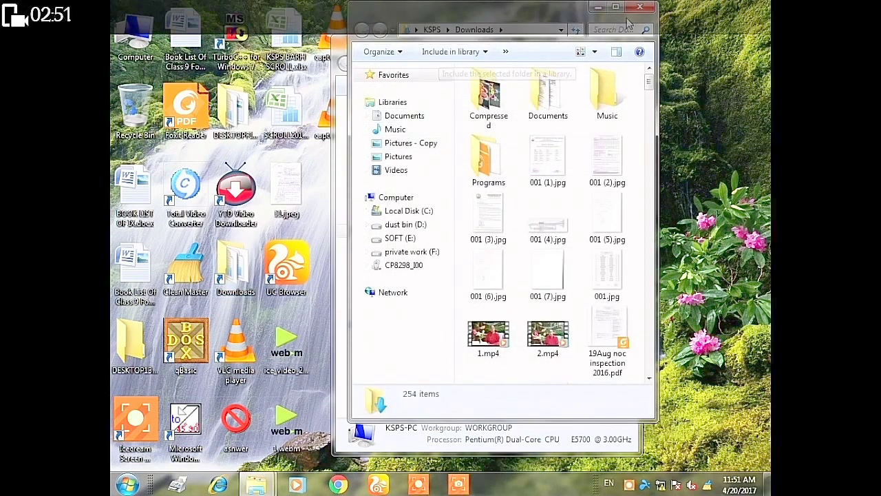
click(365, 85)
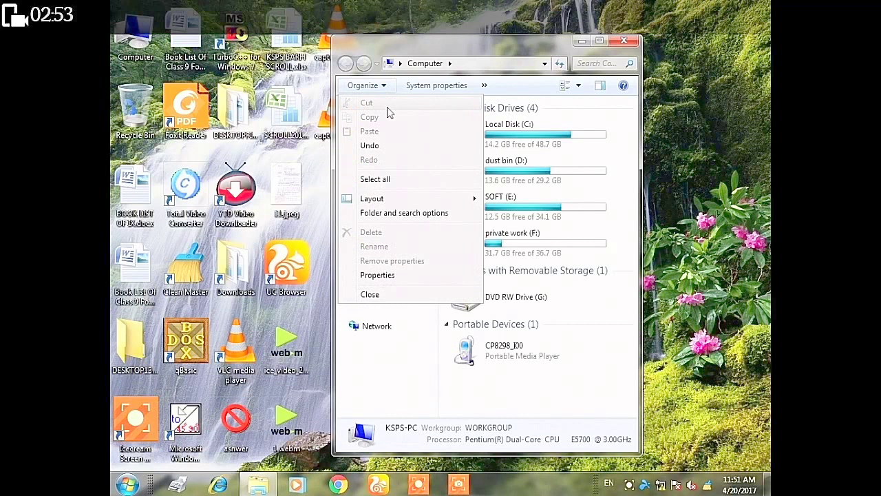
- Turn on 'Show hidden files, folders, and drives' in Folder Options and minimise Computer
click(401, 215)
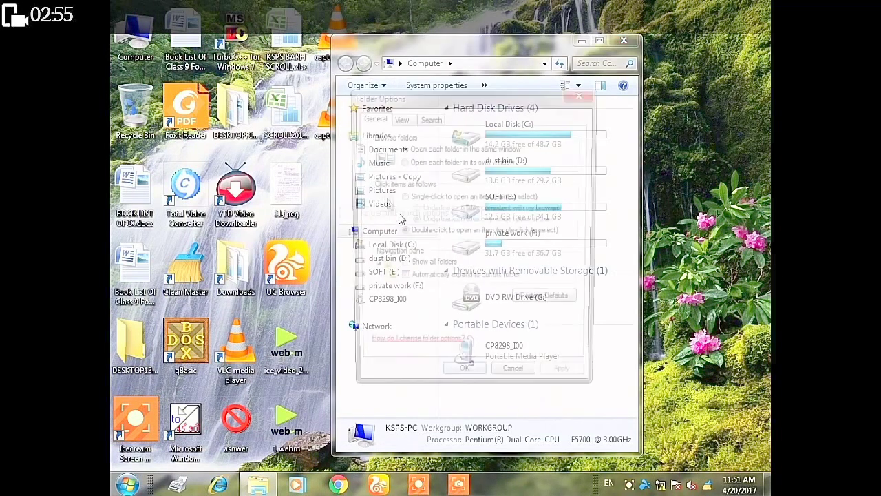
click(400, 118)
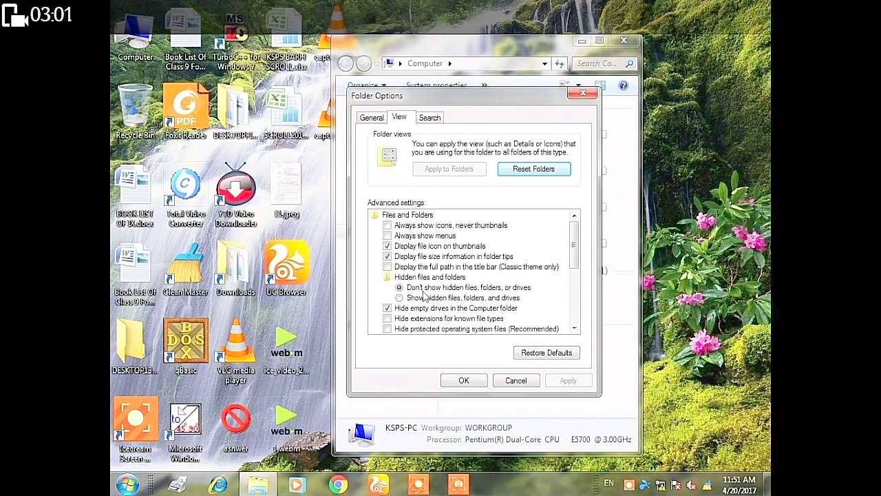
click(434, 299)
click(567, 380)
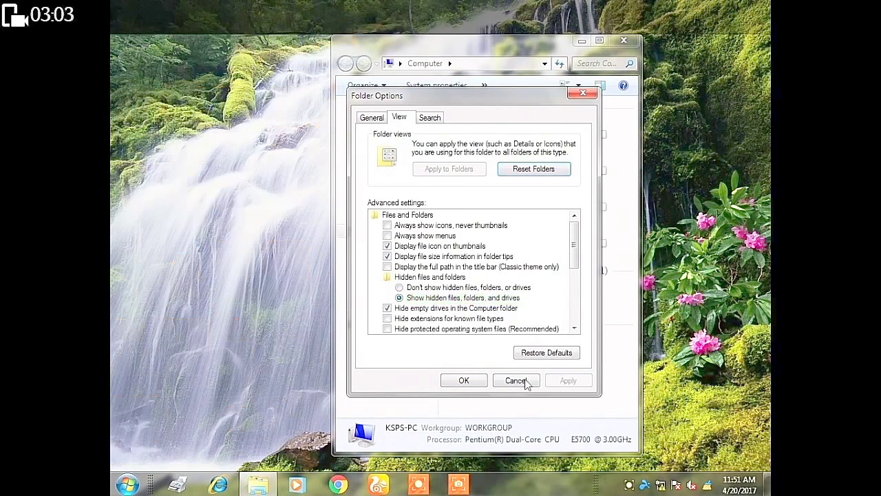
click(465, 384)
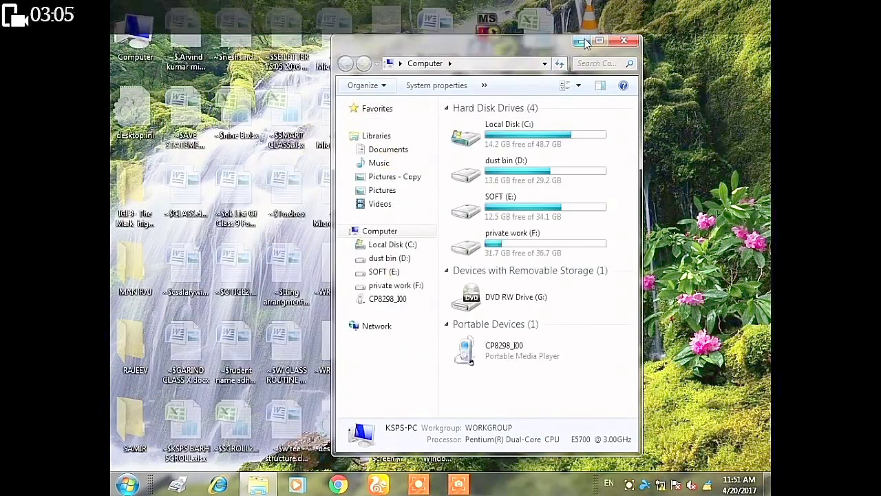
click(582, 41)
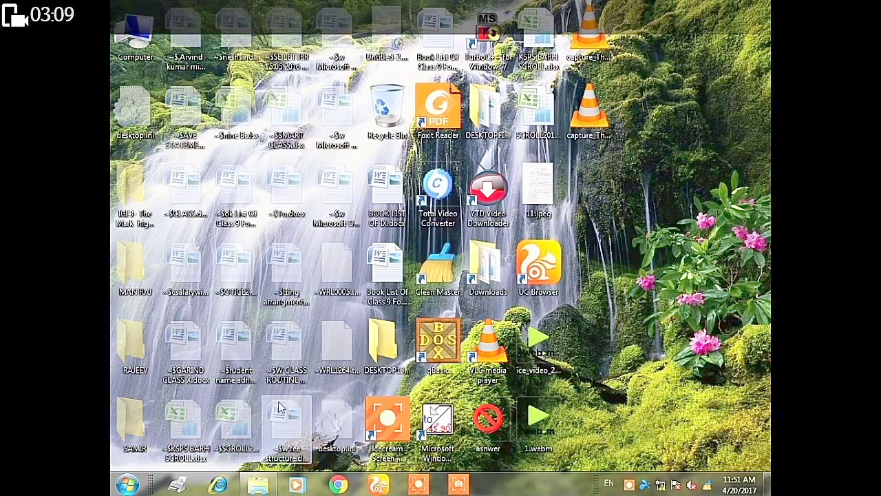
- Clear the Hidden attribute of the SAMIR folder in its Properties
right_click(139, 444)
click(153, 434)
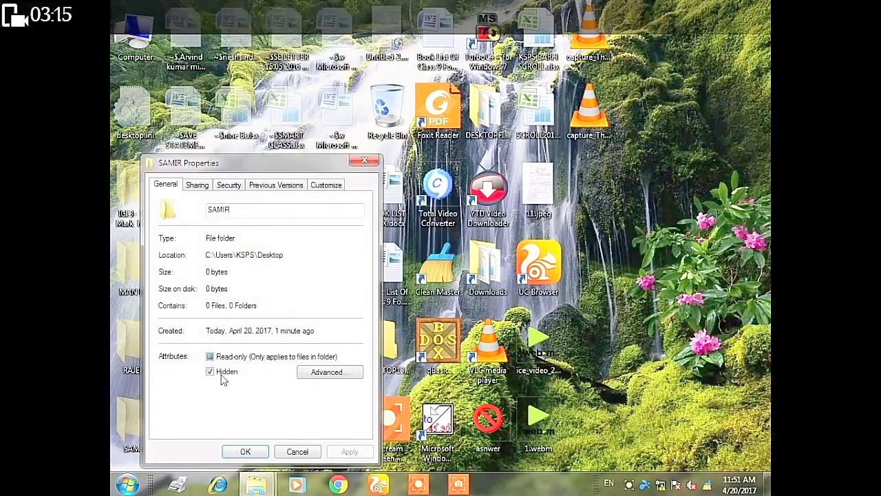
click(245, 451)
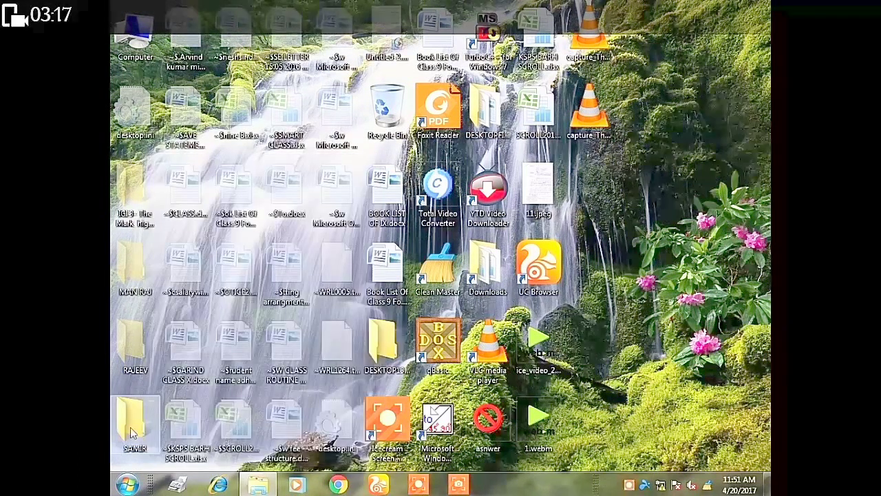
- Switch Folder Options back to 'Don't show hidden files' and close the Computer window
click(258, 484)
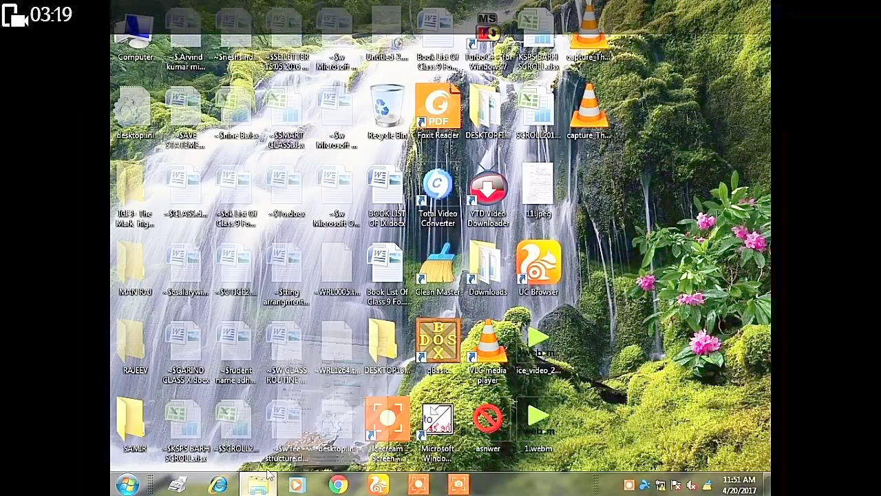
click(362, 84)
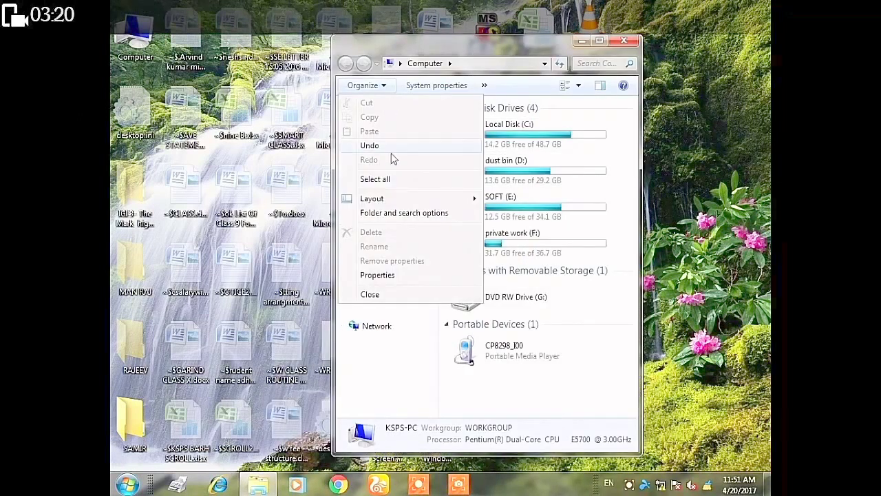
click(385, 212)
click(398, 118)
click(421, 287)
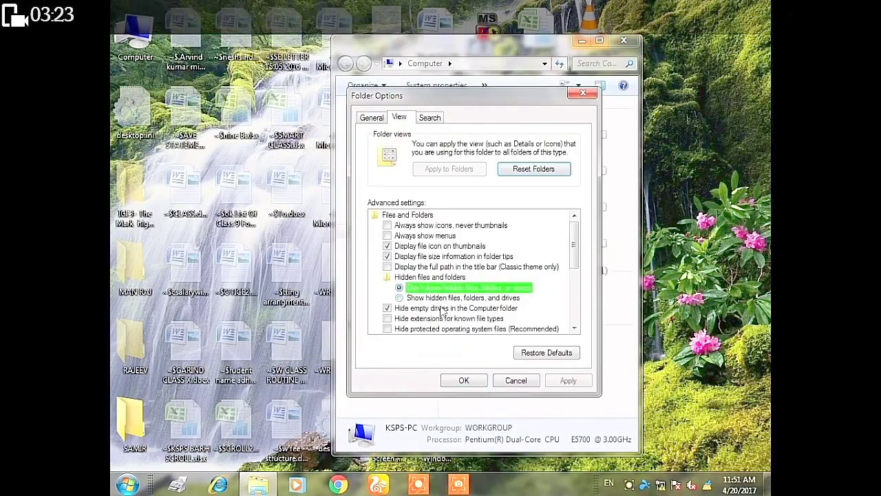
click(566, 381)
click(479, 381)
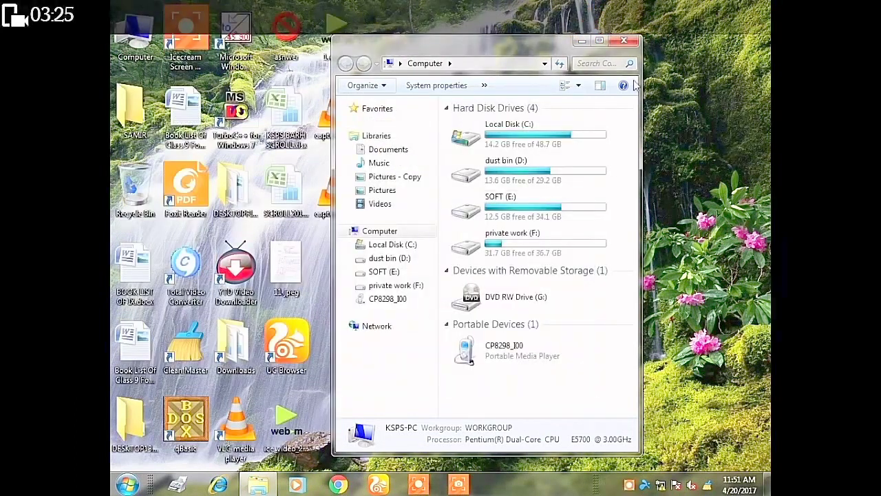
click(624, 41)
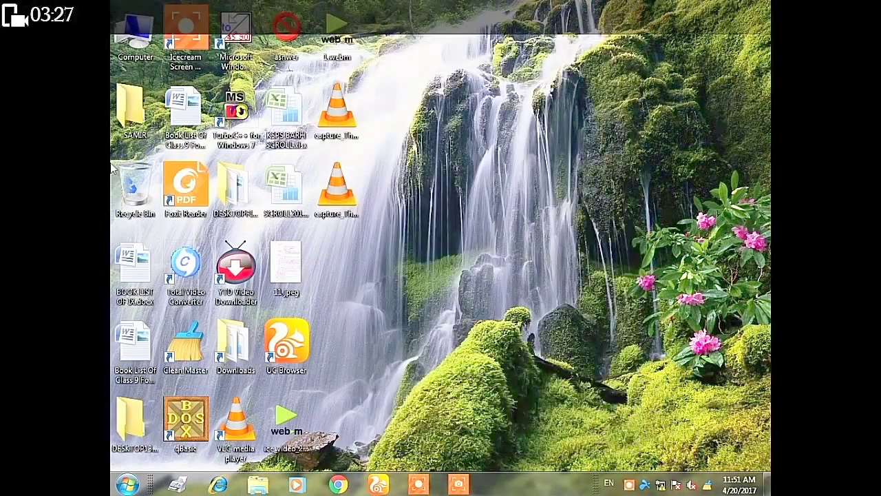
mouse_move(138, 122)
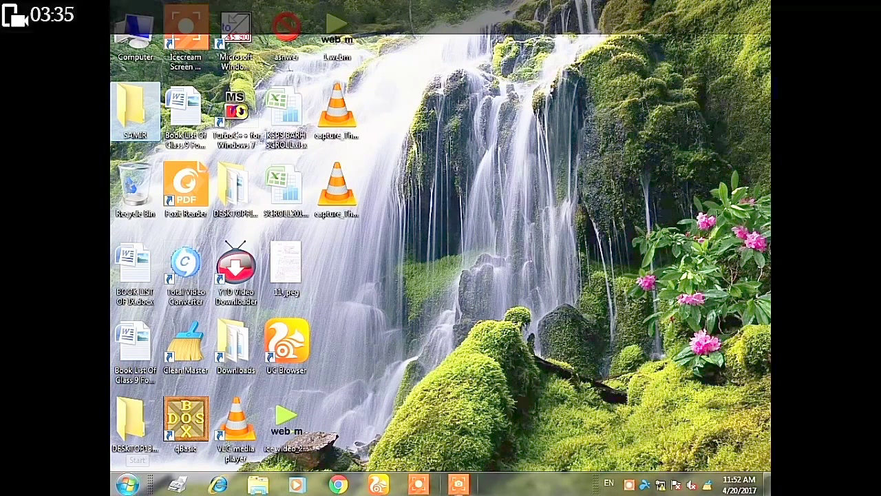
right_click(533, 491)
click(554, 478)
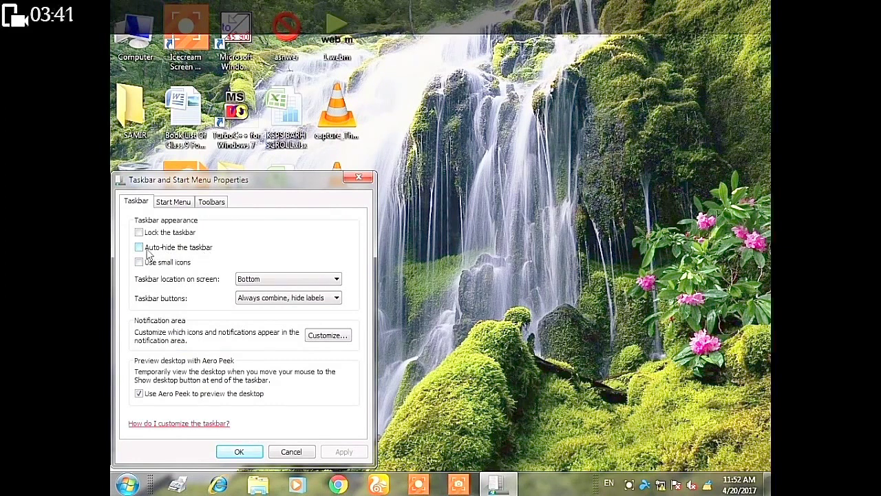
click(162, 254)
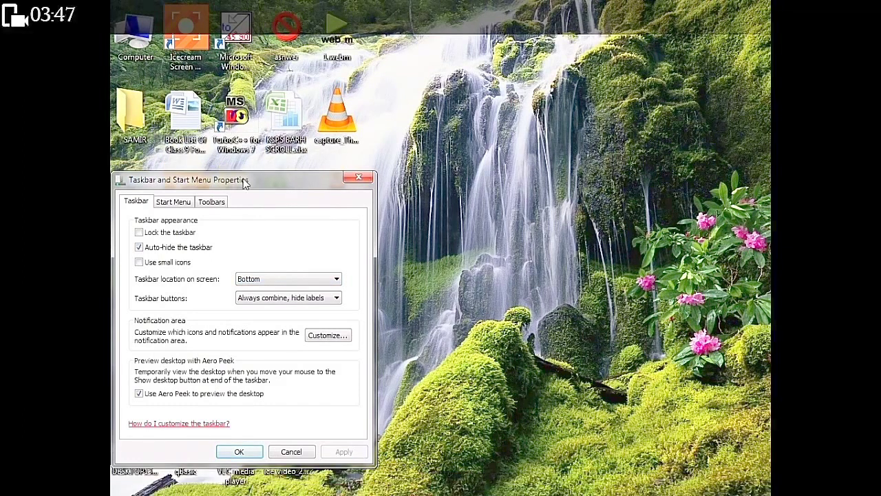
drag(244, 181, 538, 64)
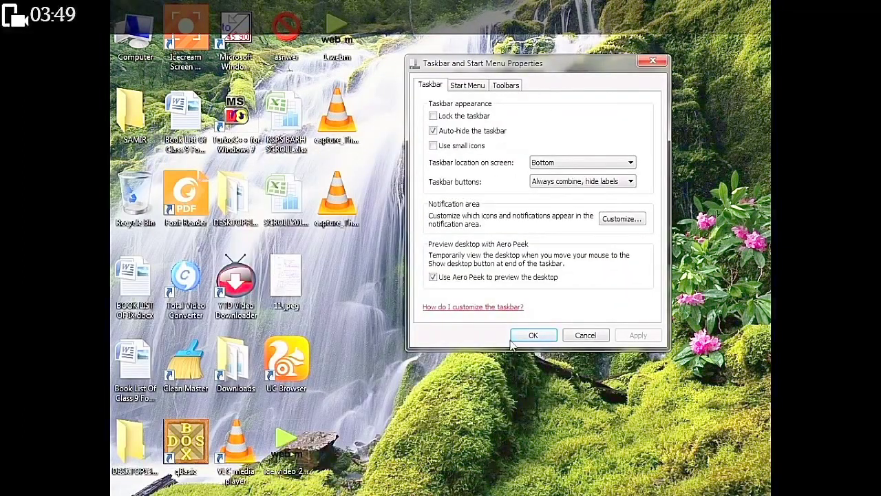
mouse_move(330, 490)
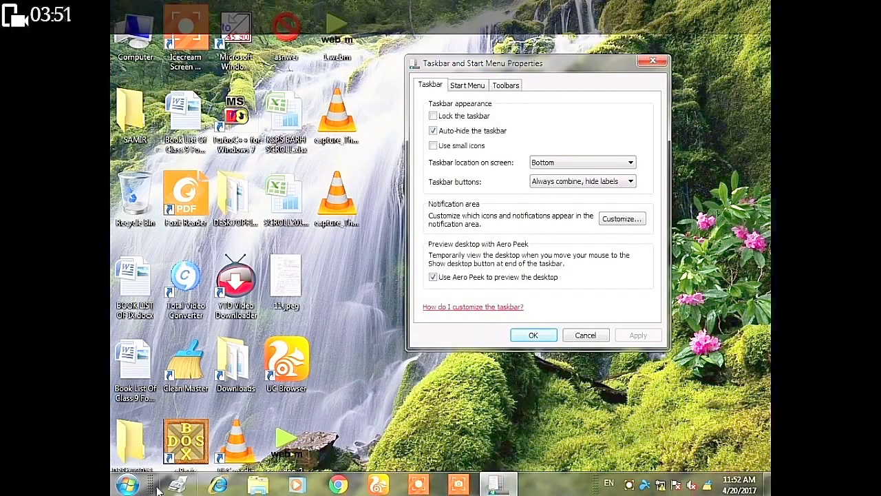
click(464, 148)
click(635, 336)
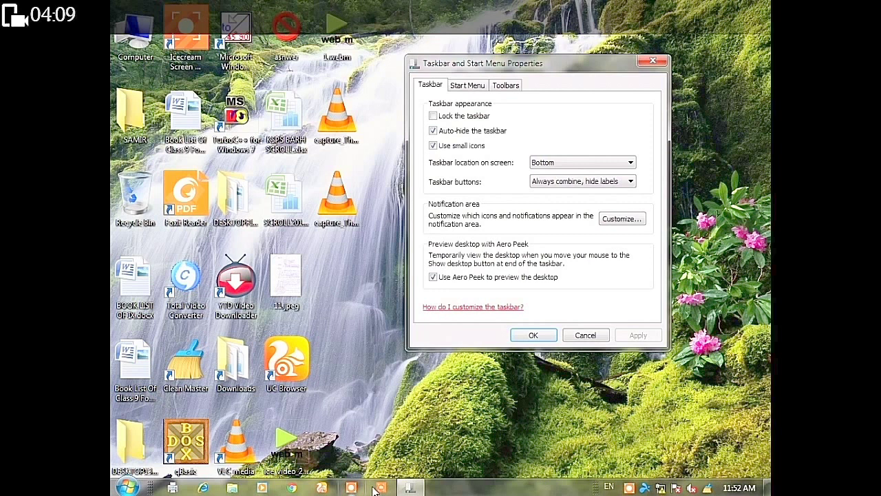
click(744, 252)
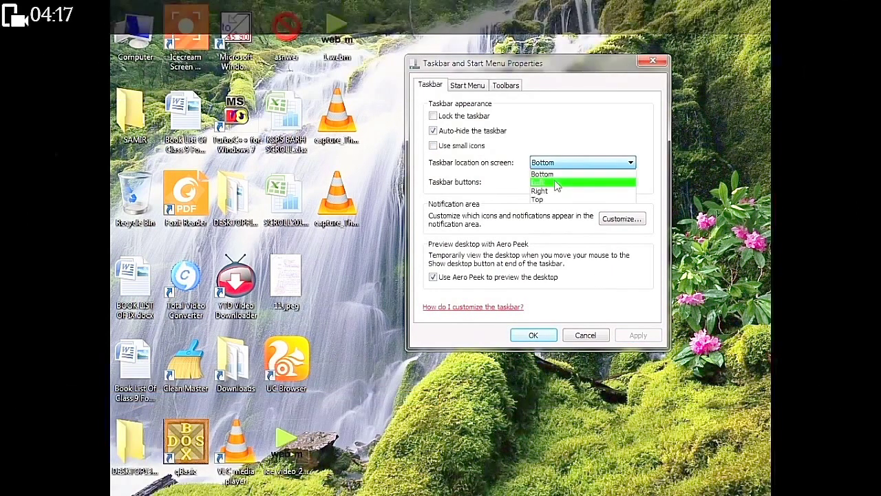
click(665, 291)
click(485, 464)
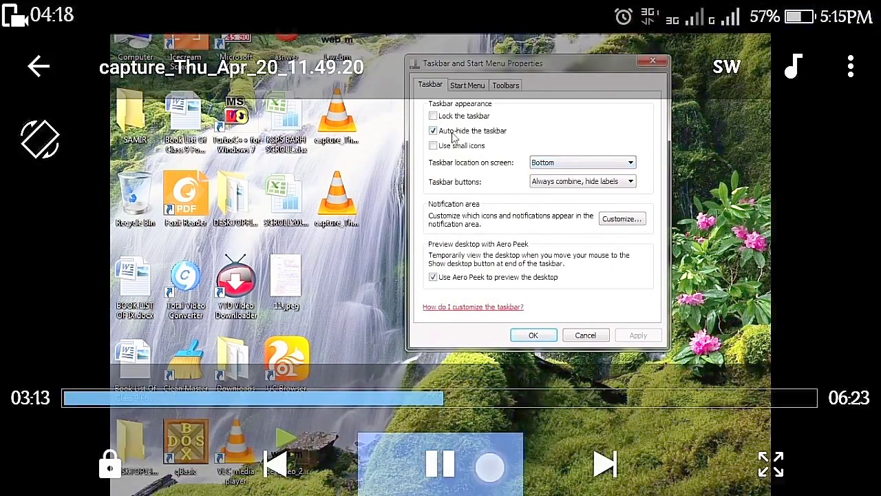
click(627, 119)
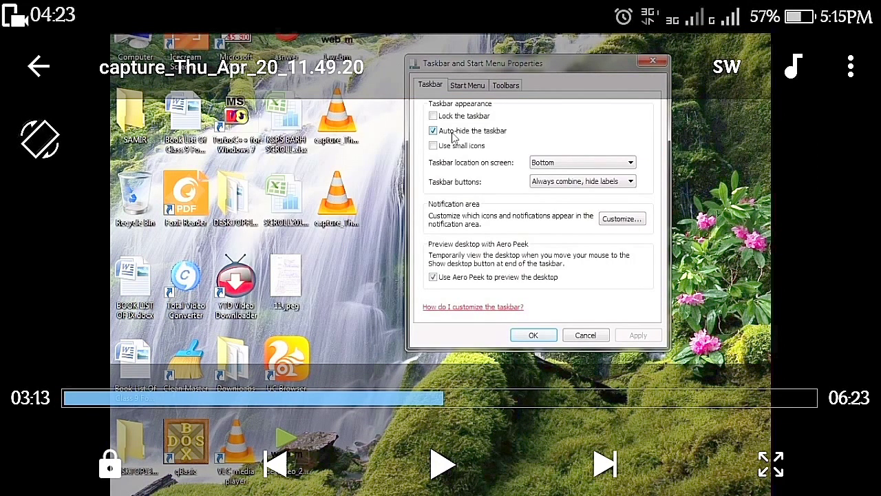
click(442, 464)
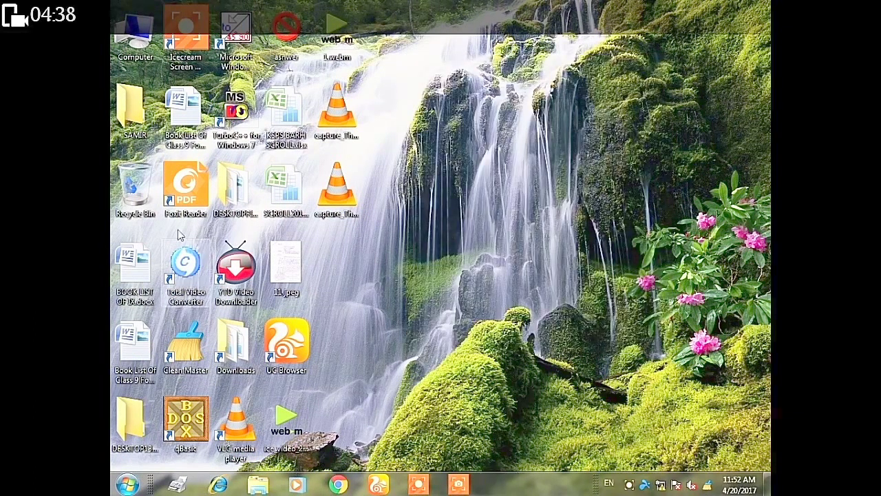
click(127, 484)
mouse_move(336, 451)
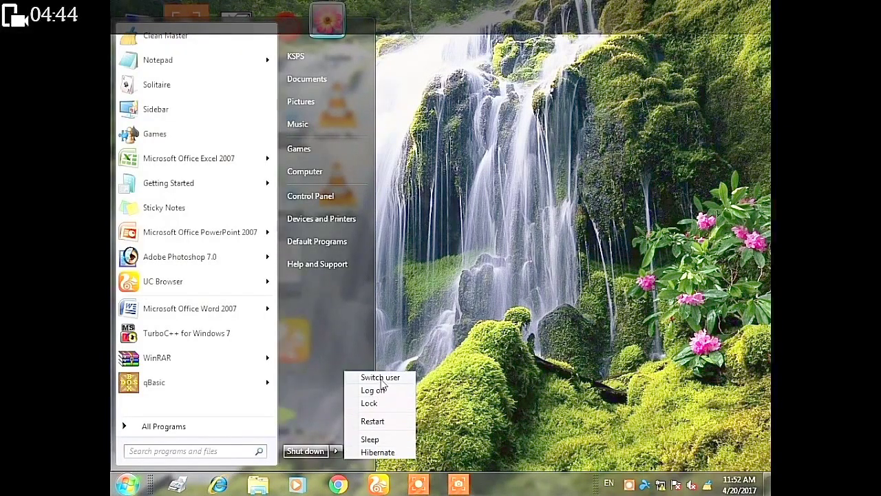
click(458, 305)
key(super)
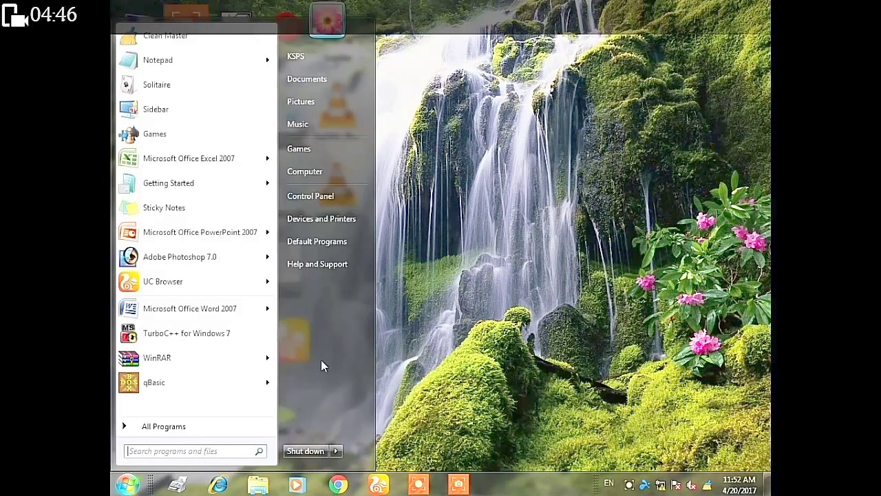
click(323, 197)
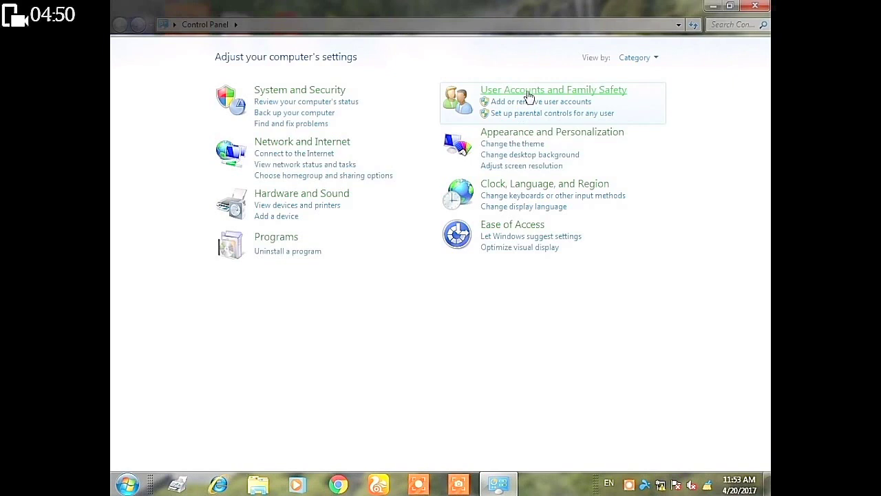
click(528, 94)
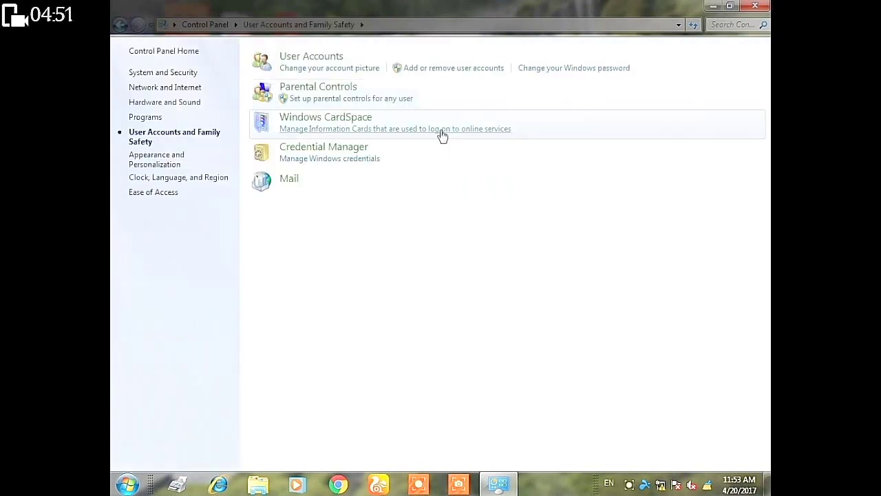
click(318, 57)
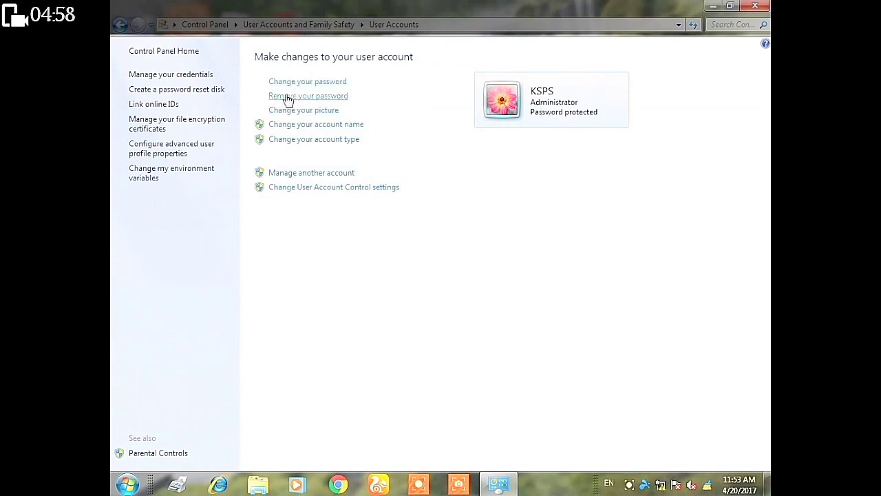
click(316, 83)
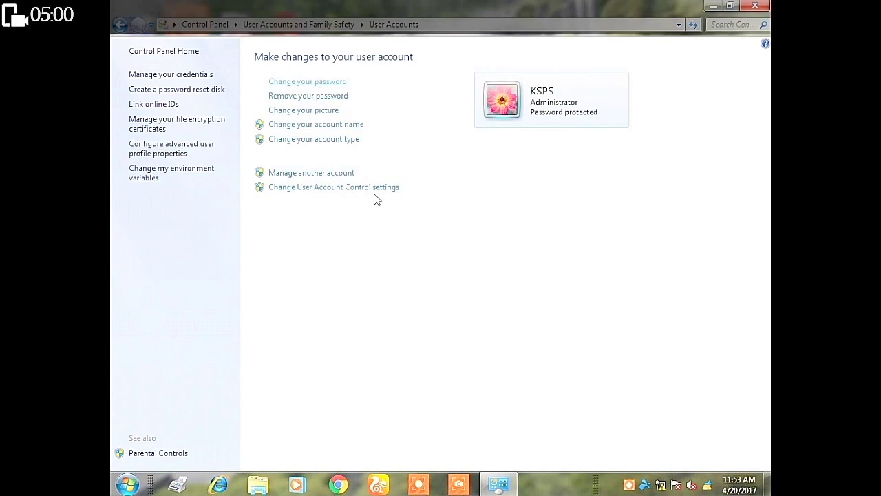
click(263, 132)
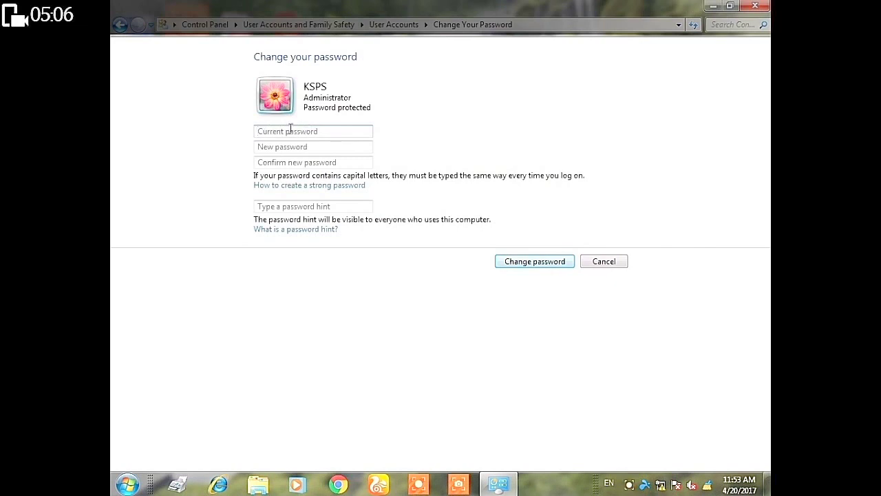
click(121, 28)
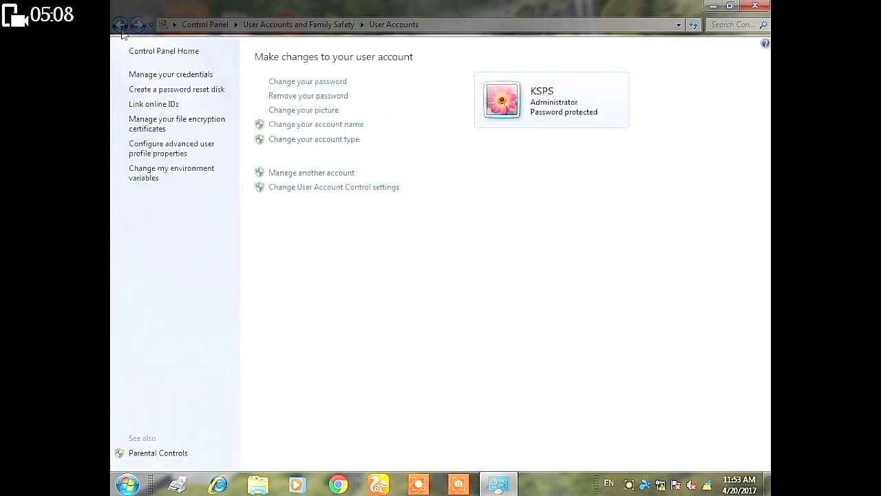
click(120, 28)
click(752, 7)
click(126, 484)
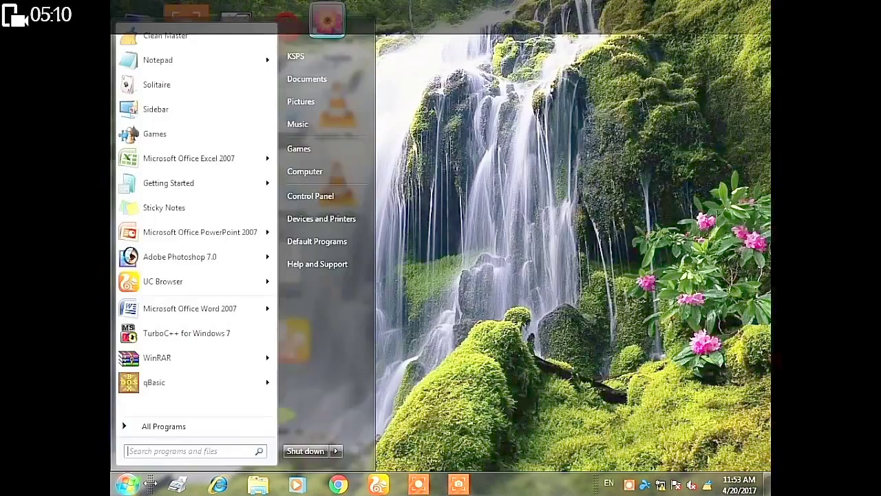
click(337, 453)
click(377, 379)
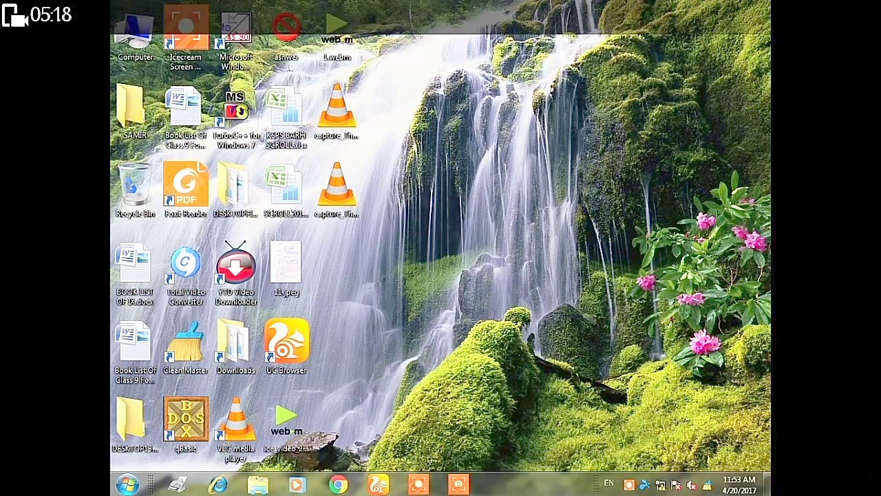
- Open the Users list under Local Users and Groups in Computer Management
click(134, 37)
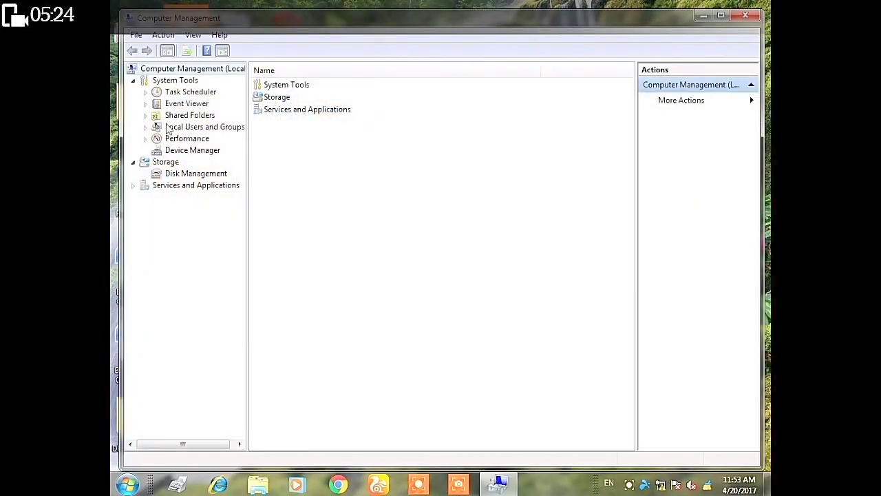
double_click(232, 130)
click(273, 87)
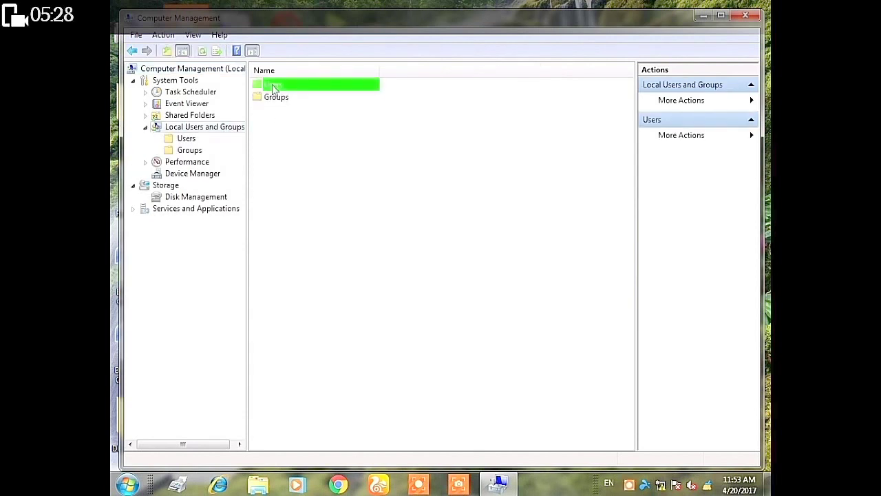
double_click(274, 86)
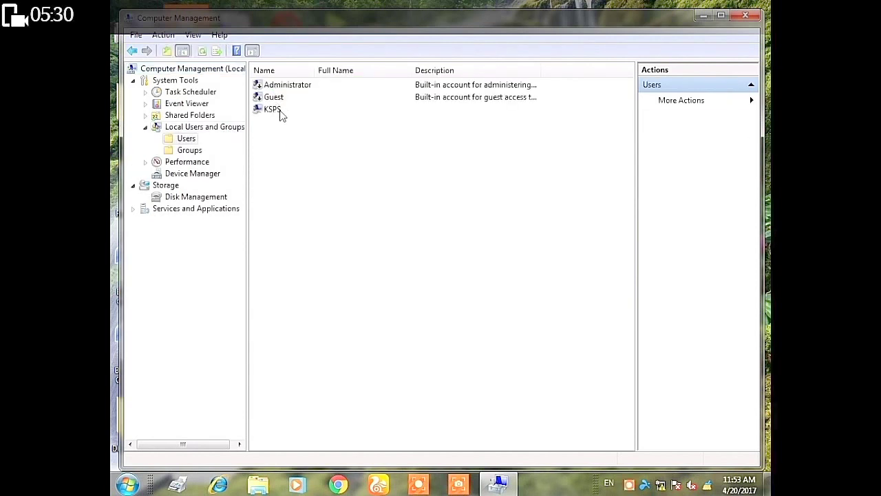
- Set a new password for the logged-in user account and dismiss the success message
click(270, 110)
right_click(269, 110)
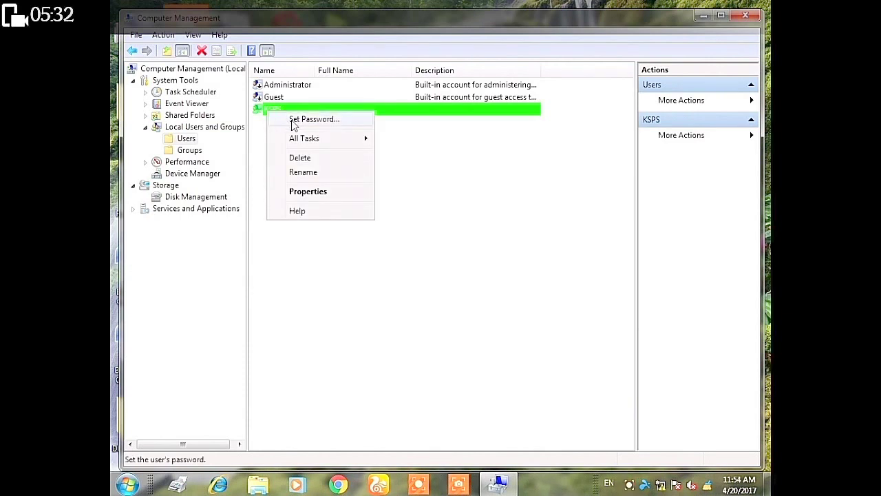
click(294, 120)
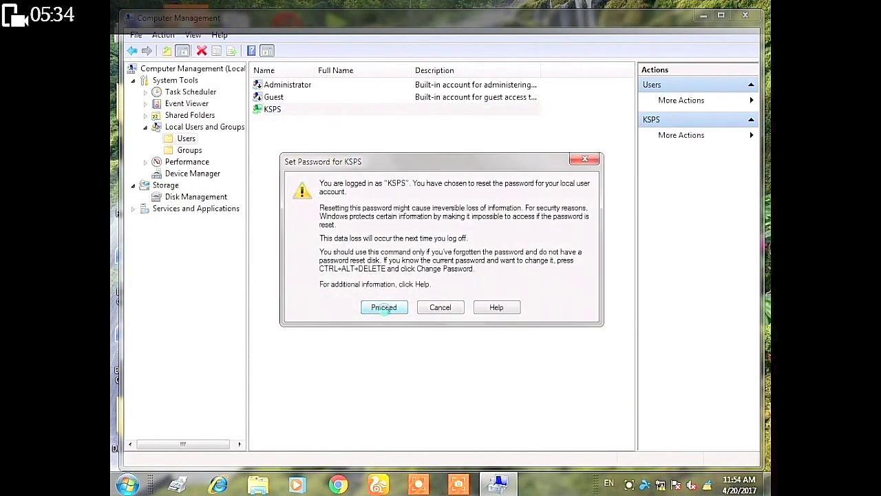
click(384, 307)
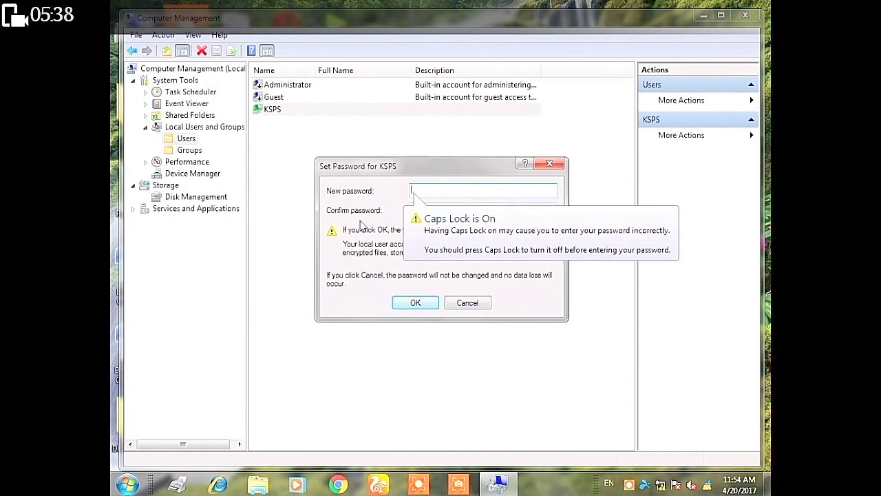
click(418, 305)
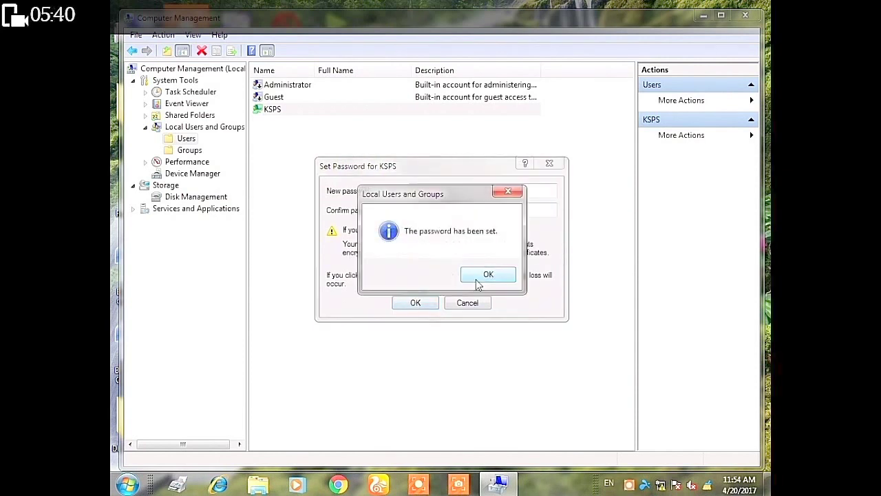
click(486, 274)
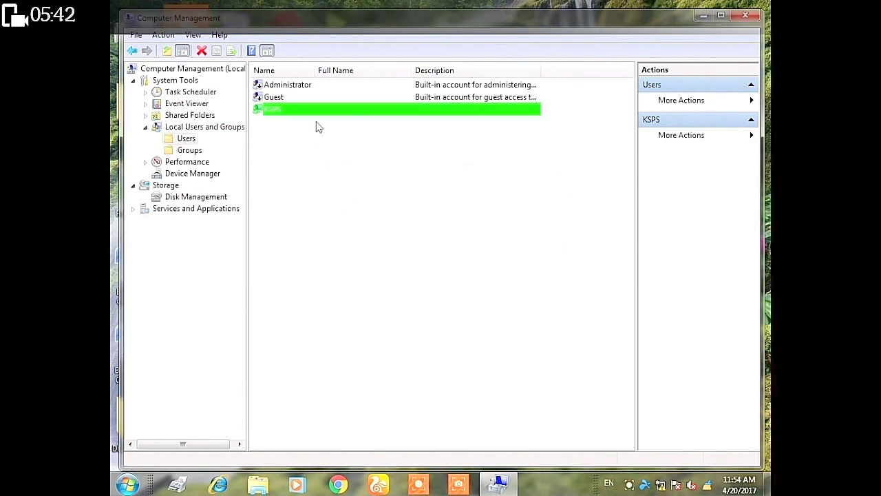
- Review the logged-in account's change options in Control Panel, then go back to Control Panel home
click(128, 484)
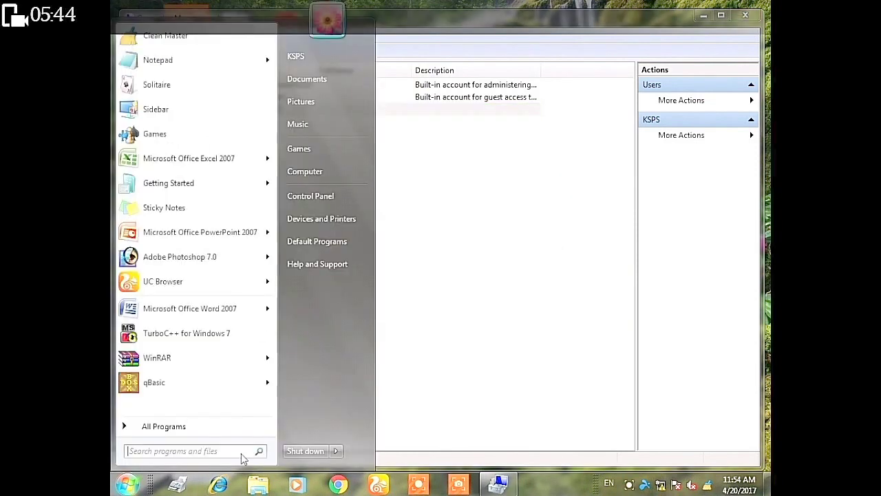
click(313, 201)
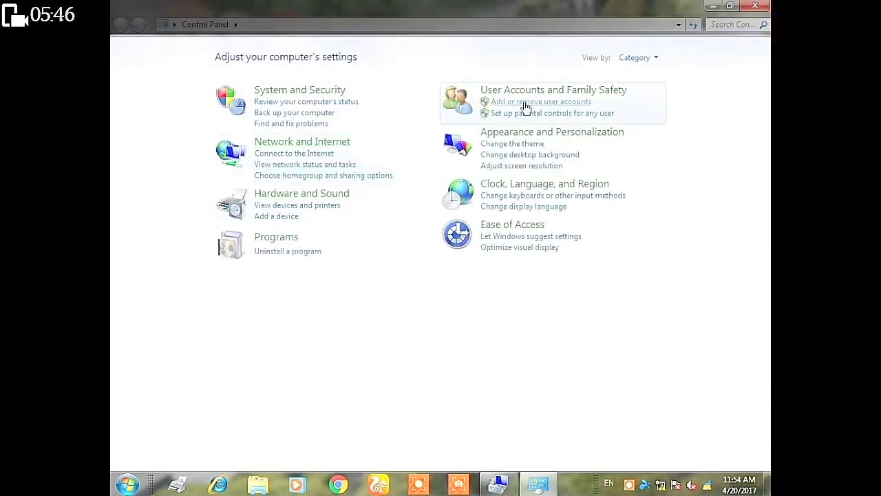
click(527, 103)
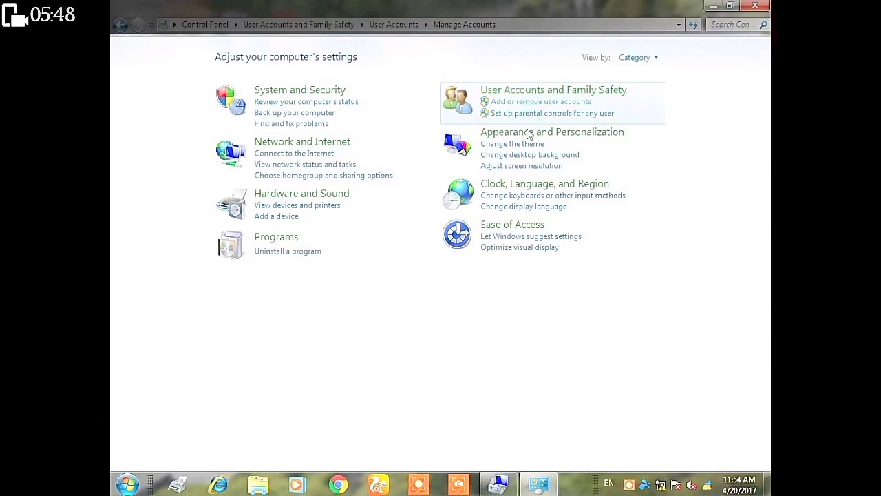
click(335, 112)
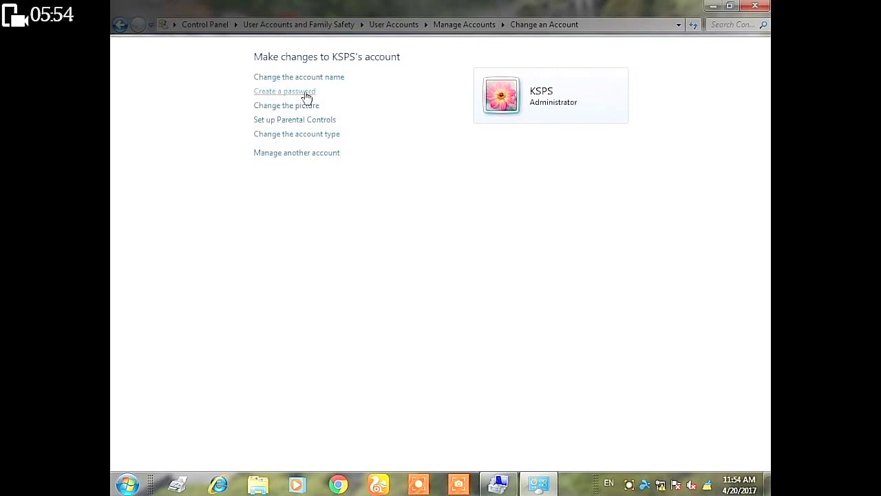
click(119, 30)
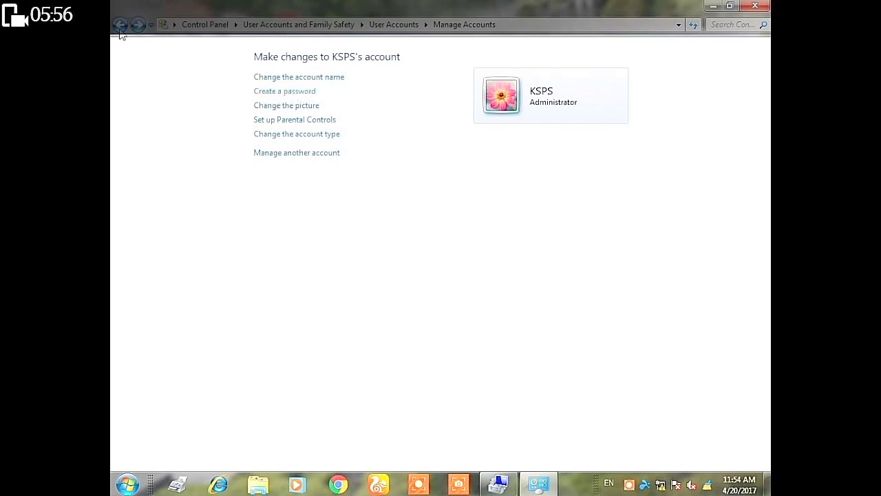
click(120, 31)
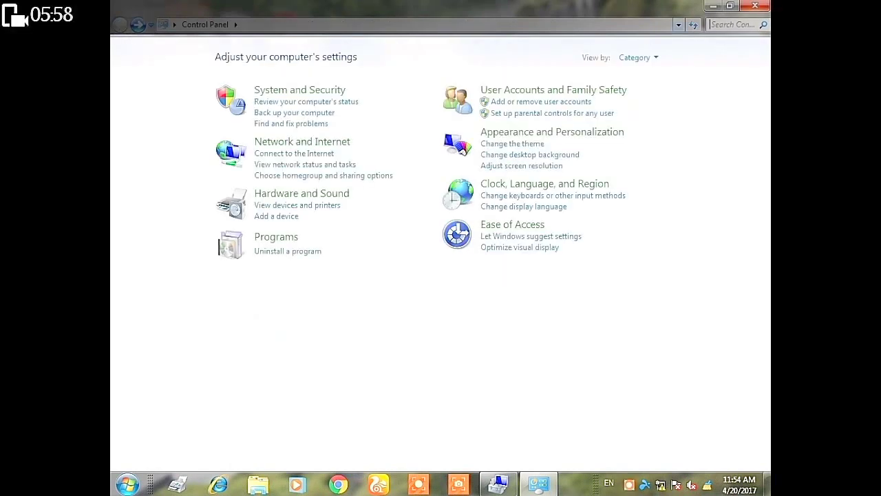
- Enter and confirm a new password for the logged-in account, then close Computer Management
right_click(289, 110)
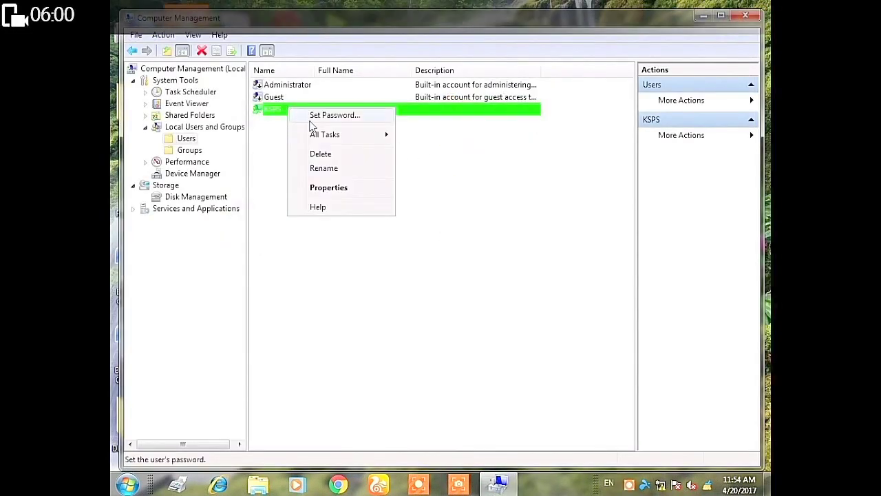
click(312, 114)
click(398, 307)
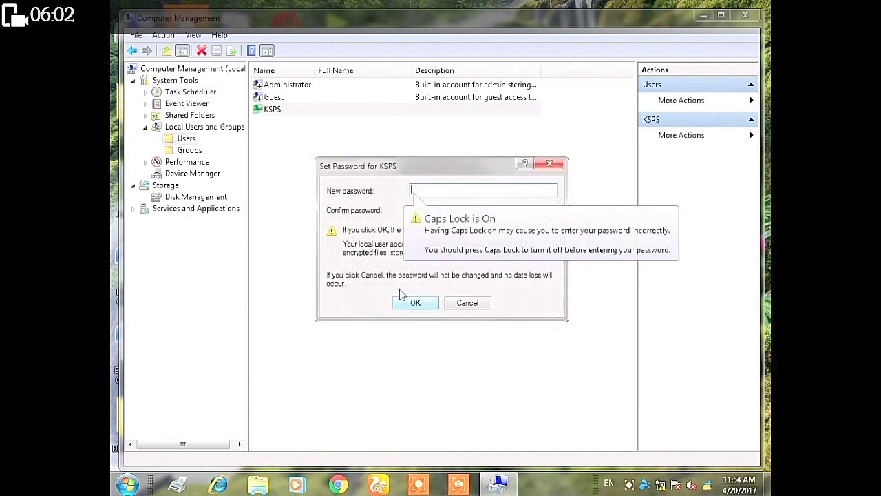
text(1234)
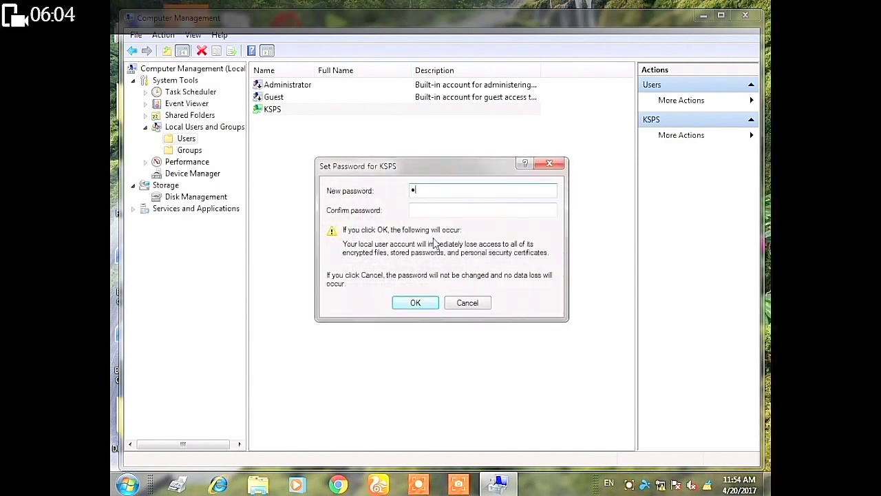
click(484, 207)
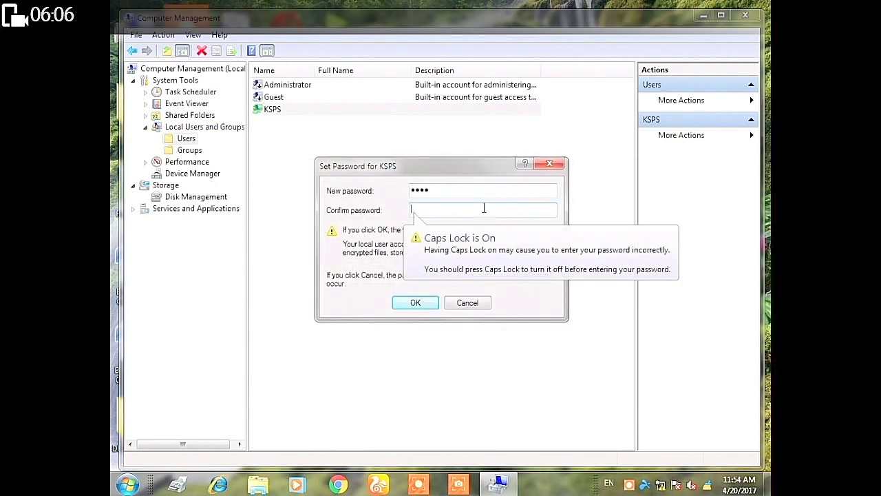
text(1234)
click(421, 304)
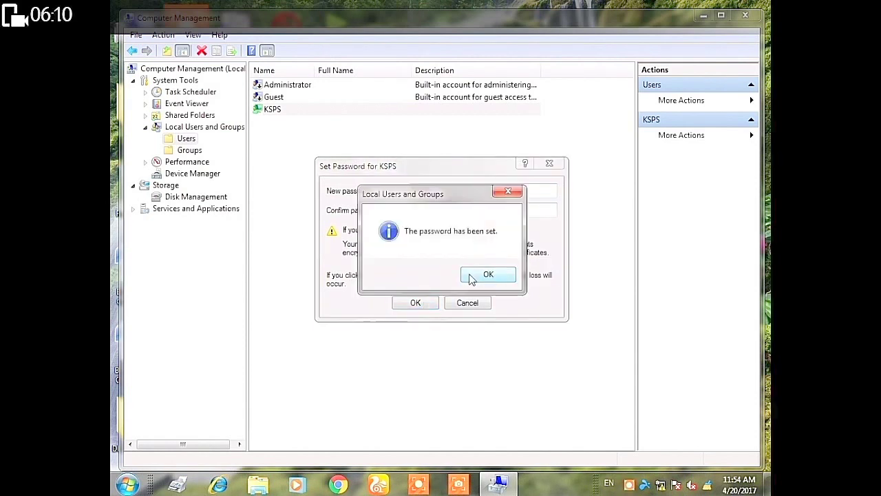
click(471, 278)
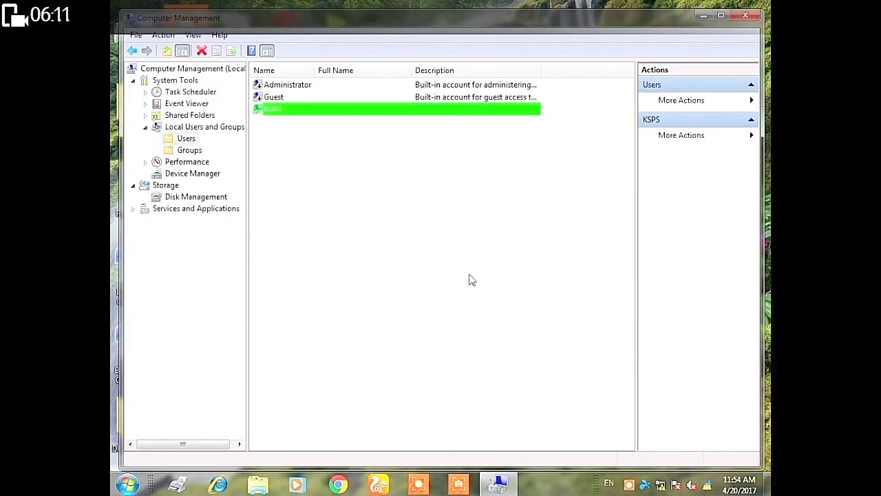
click(744, 17)
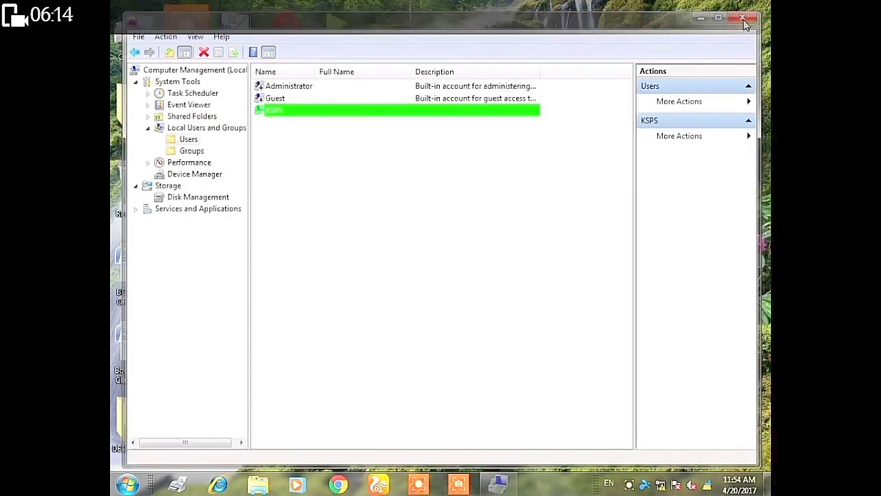
- Refresh the desktop and bring up Properties for the top-left desktop folder
right_click(442, 103)
click(458, 139)
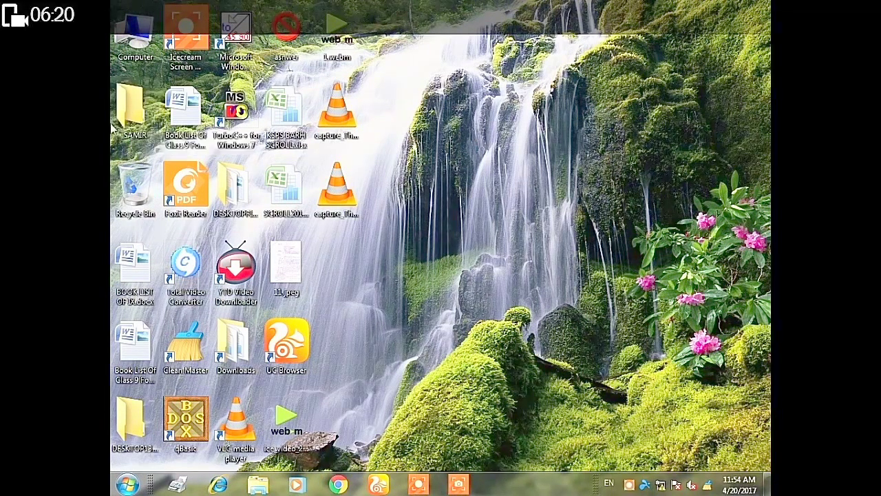
right_click(136, 120)
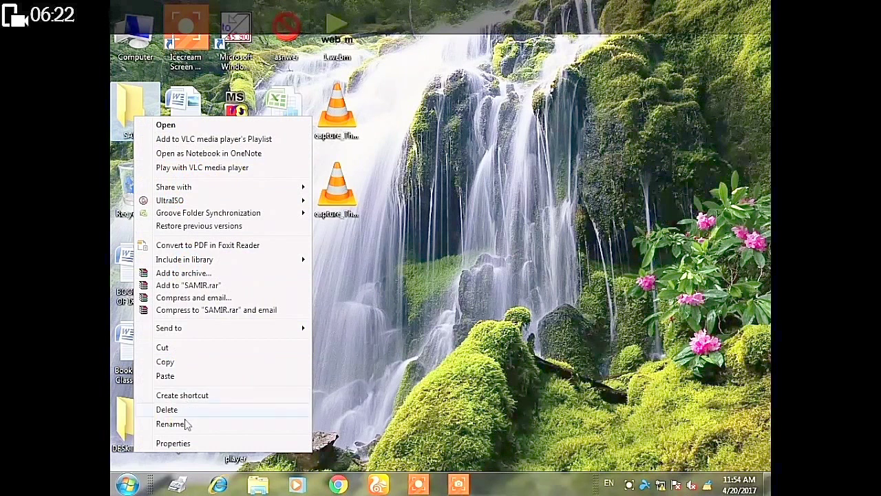
click(186, 446)
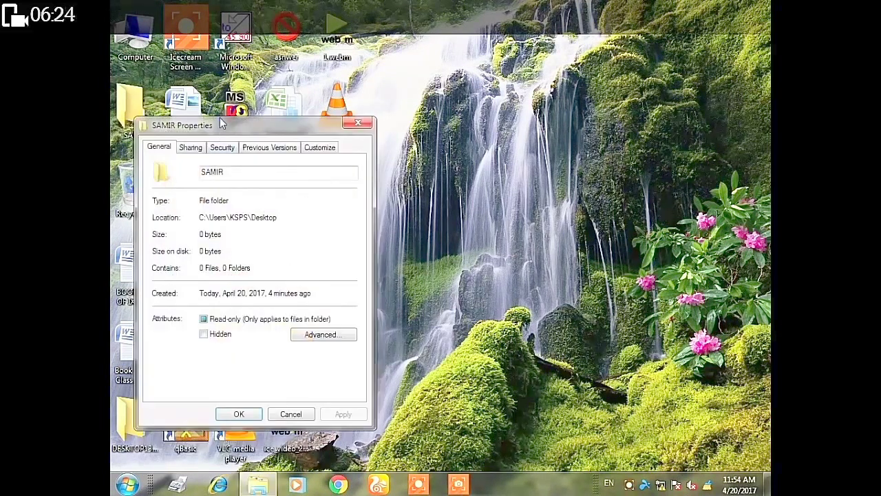
drag(235, 125, 356, 93)
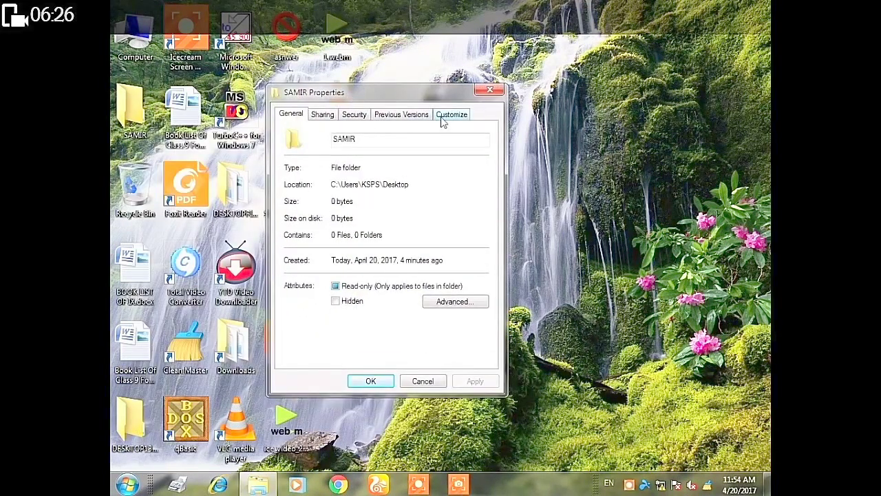
- Change the folder's icon to the colourful Windows-flag icon from SHELL32.dll and apply it
click(443, 117)
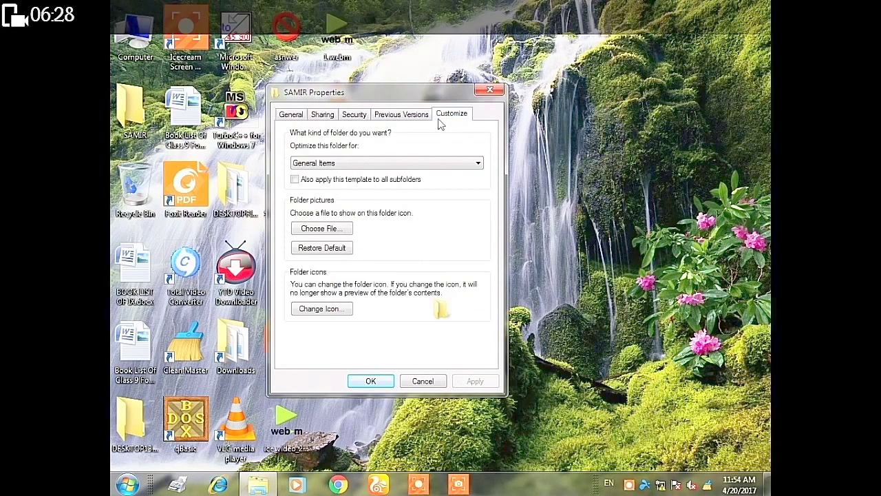
click(322, 310)
drag(341, 336, 400, 343)
click(381, 285)
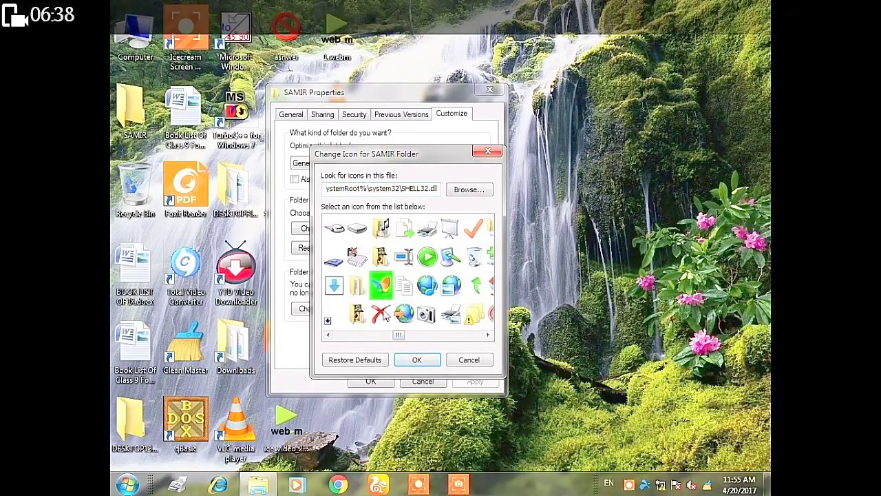
click(415, 360)
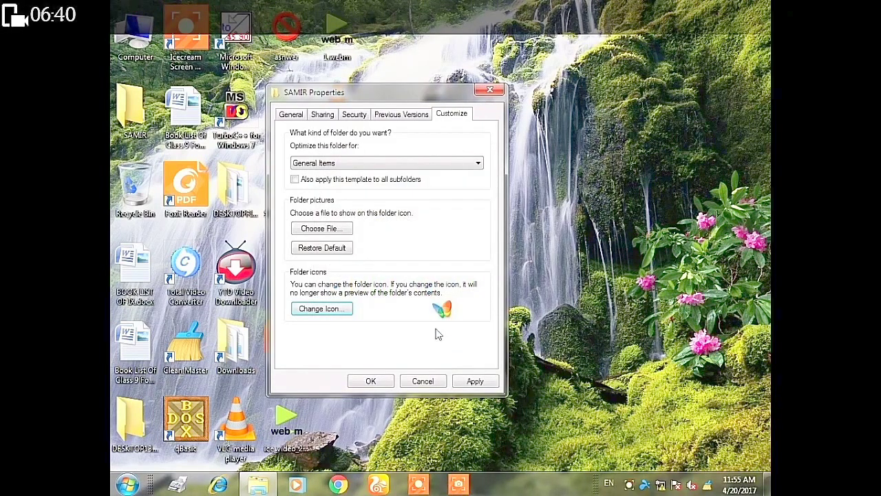
click(476, 382)
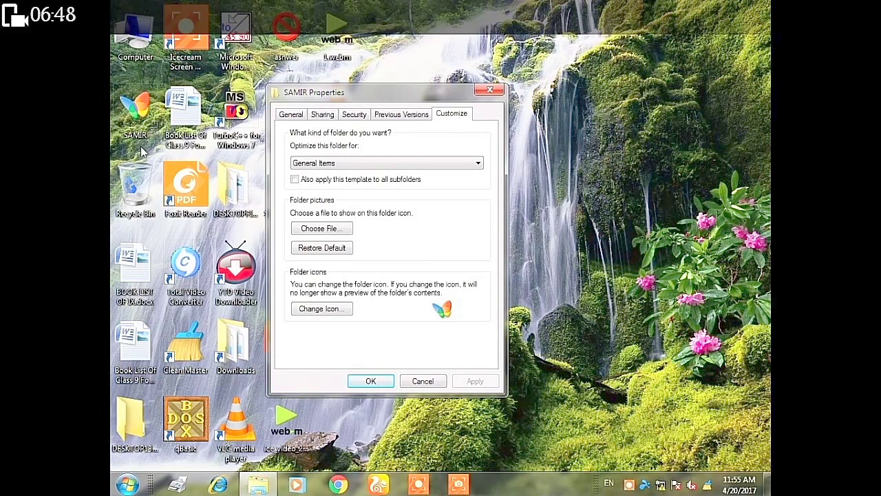
- Close the folder Properties and view MM.jpg, the Mobile Mania logo, in Photo Viewer
click(370, 380)
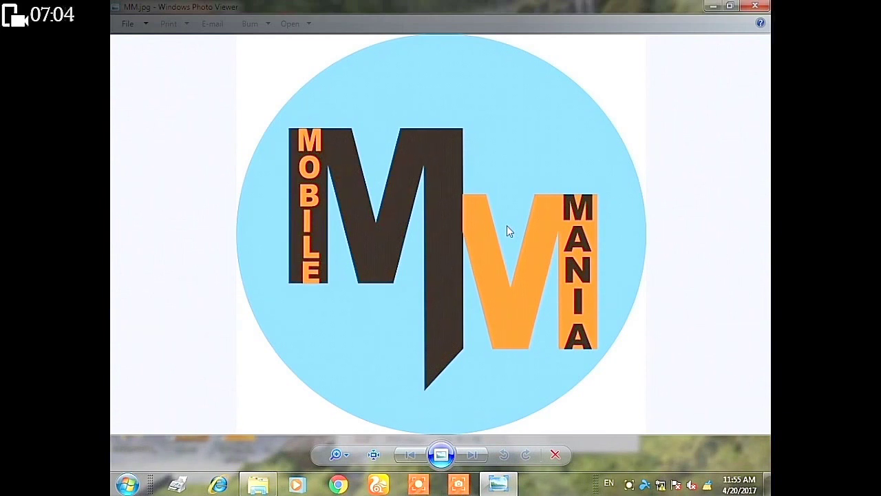
click(671, 300)
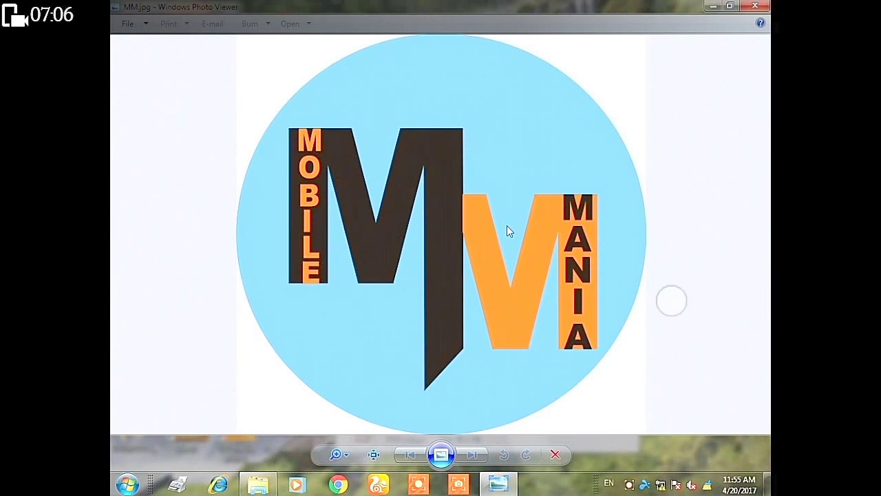